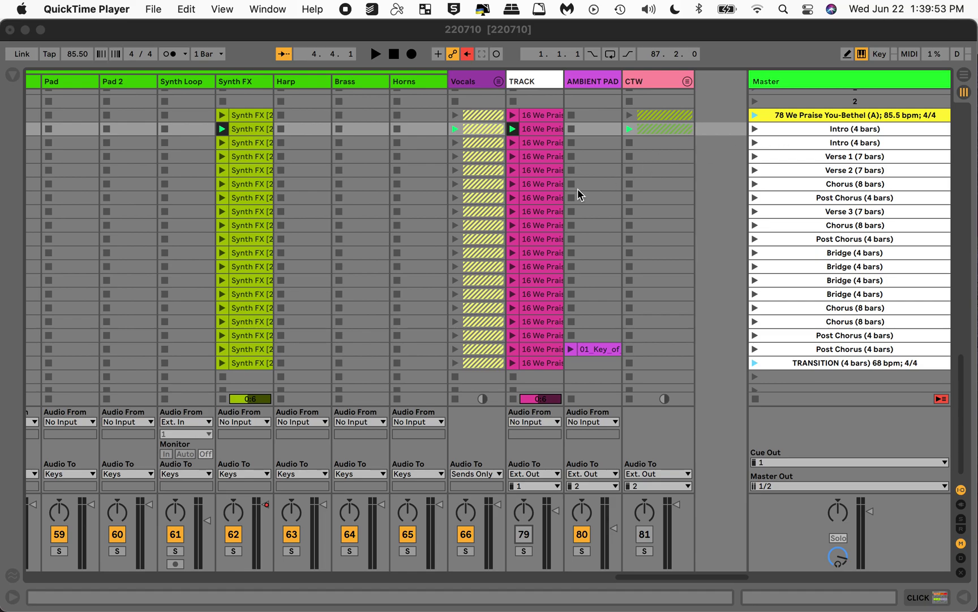
Focus Live and launch the 78 We Praise You-Bethel scene so it plays into its Intro.
{"action": "scroll", "coordinate": [578, 189], "scroll_direction": "right", "scroll_amount": 1}
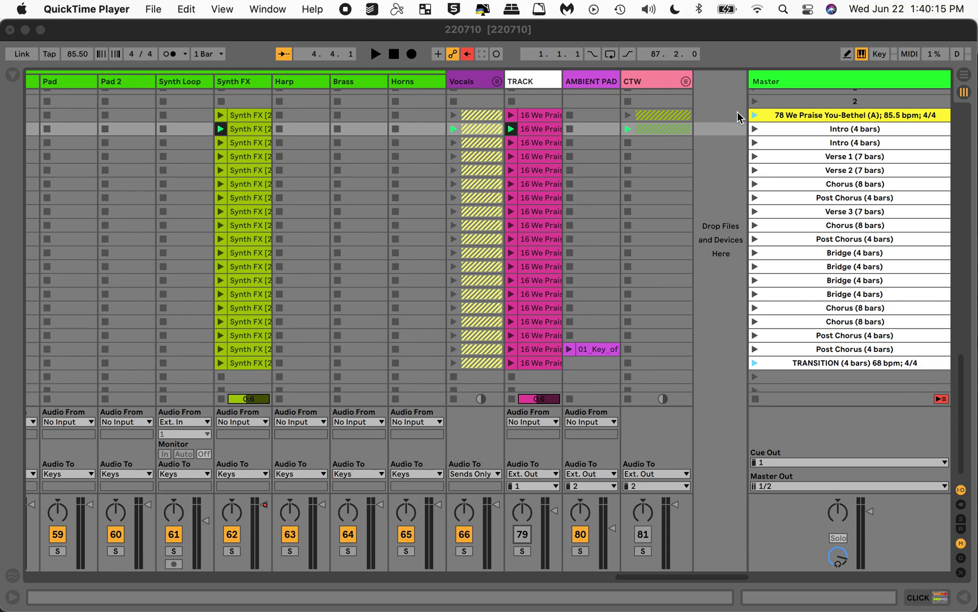
{"action": "left_click", "coordinate": [756, 120]}
{"action": "left_click", "coordinate": [755, 116]}
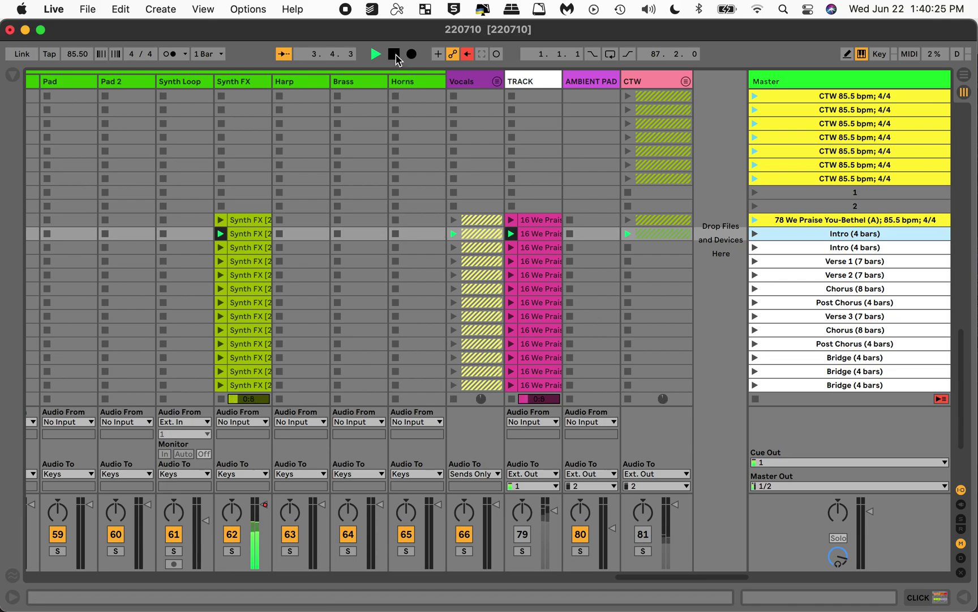
Stop playback and unfold the CTW group to reveal its Synth FX through Keys 2 tracks.
{"action": "key", "text": "space"}
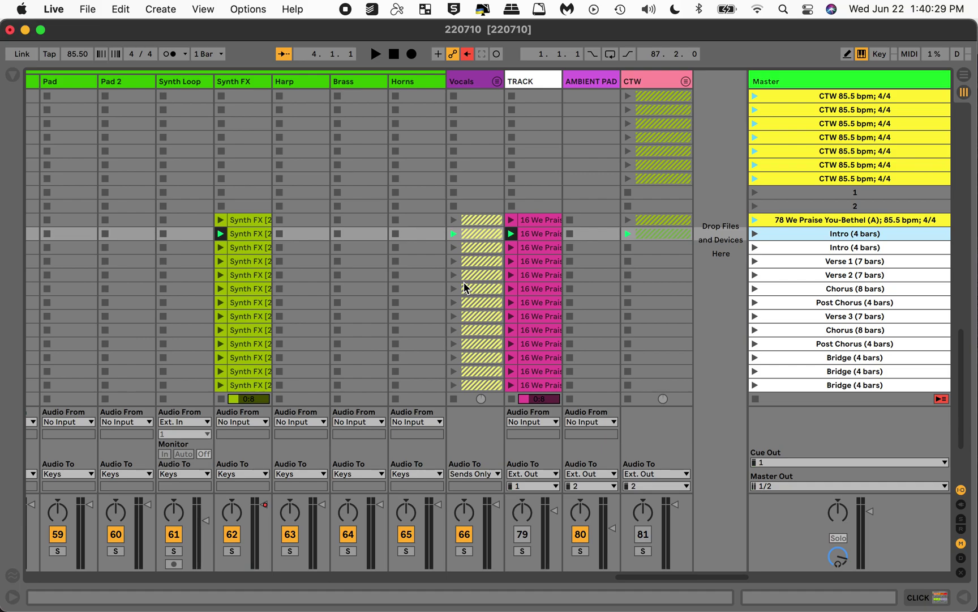
{"action": "scroll", "coordinate": [465, 287], "scroll_direction": "up", "scroll_amount": 5}
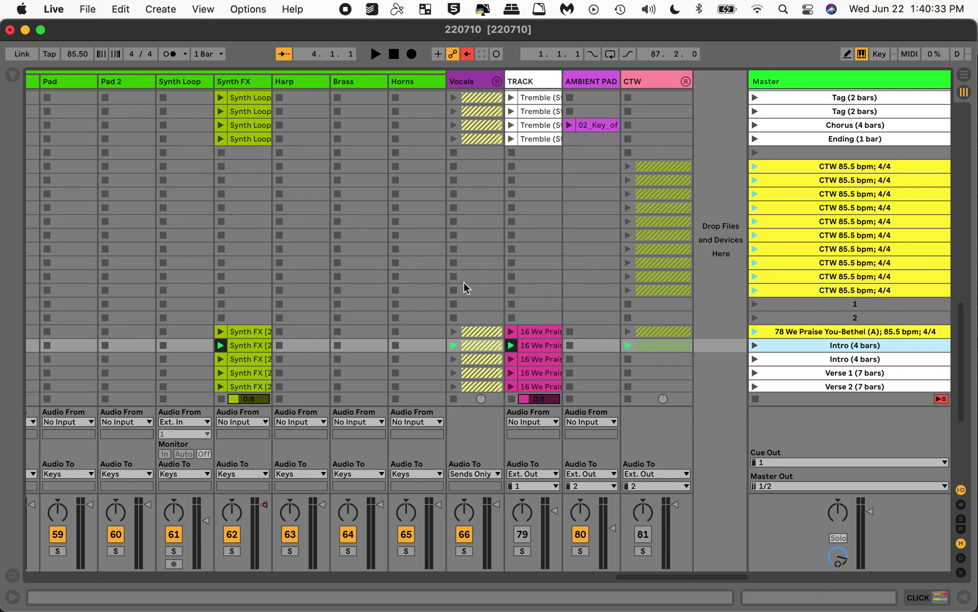
{"action": "left_click", "coordinate": [685, 82]}
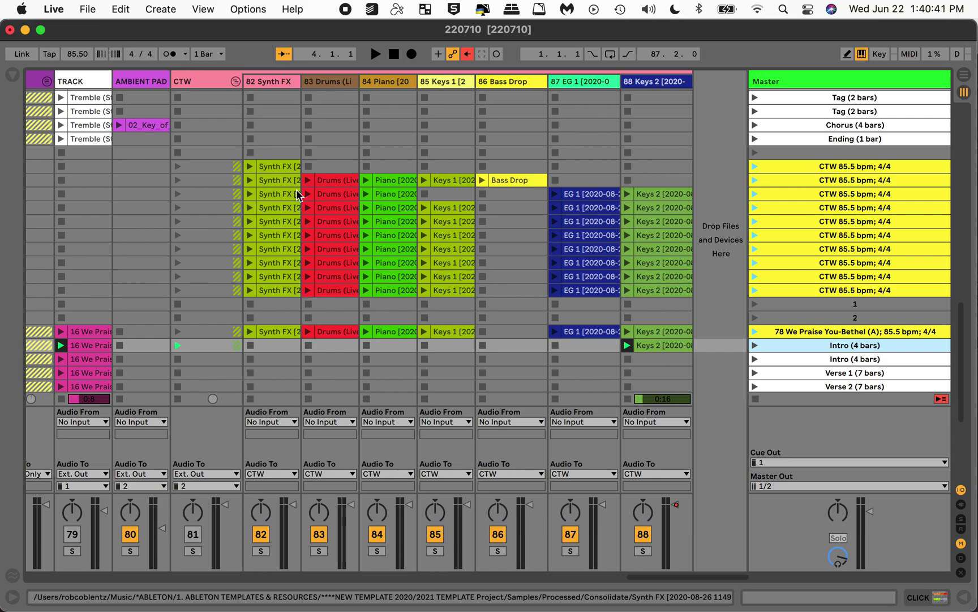
Launch the first CTW scene, then trigger the following CTW scenes in turn.
{"action": "scroll", "coordinate": [296, 191], "scroll_direction": "down", "scroll_amount": 5}
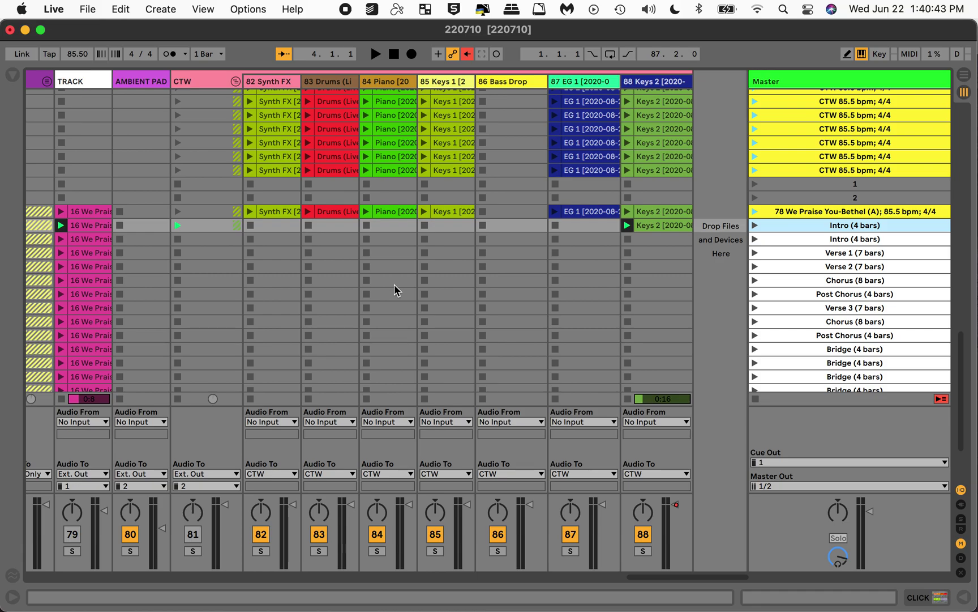
{"action": "scroll", "coordinate": [395, 286], "scroll_direction": "up", "scroll_amount": 3}
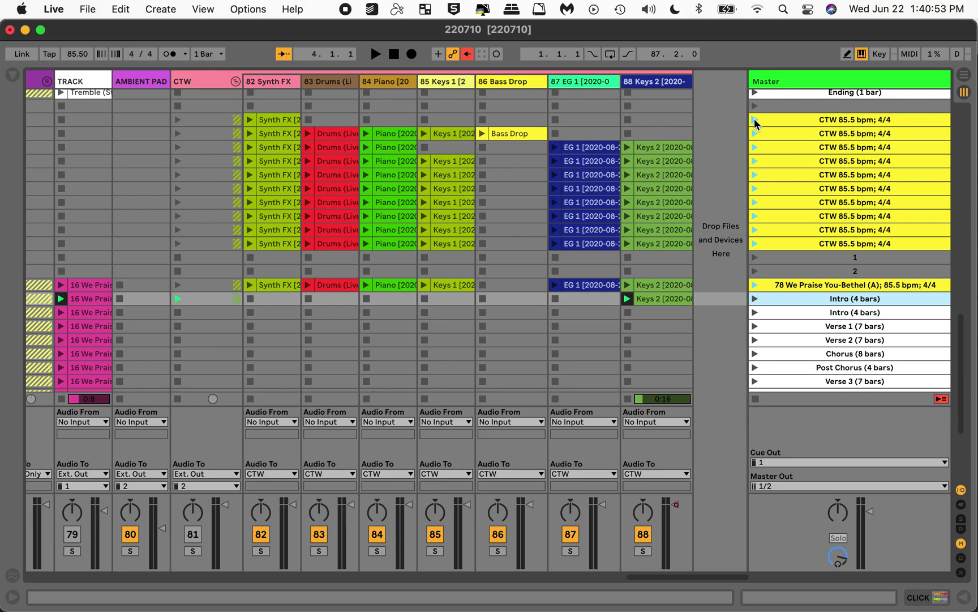
{"action": "scroll", "coordinate": [755, 122], "scroll_direction": "up", "scroll_amount": 1}
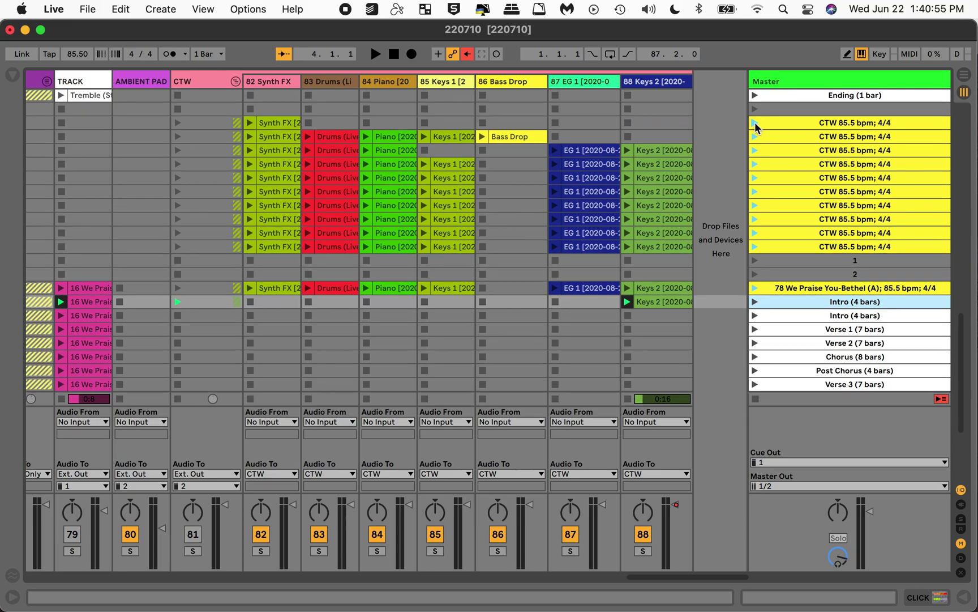
{"action": "left_click", "coordinate": [755, 123]}
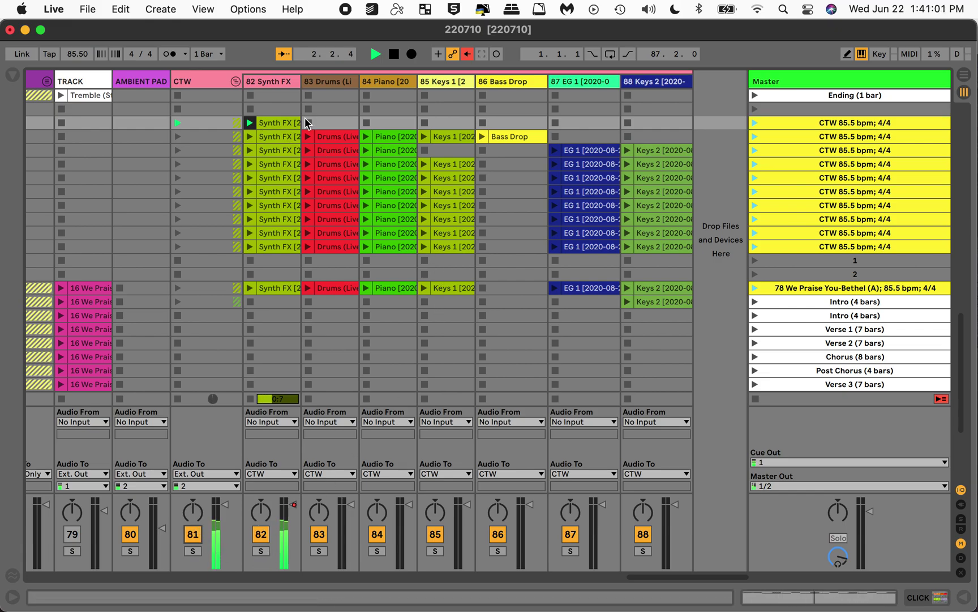
{"action": "key", "text": "Down"}
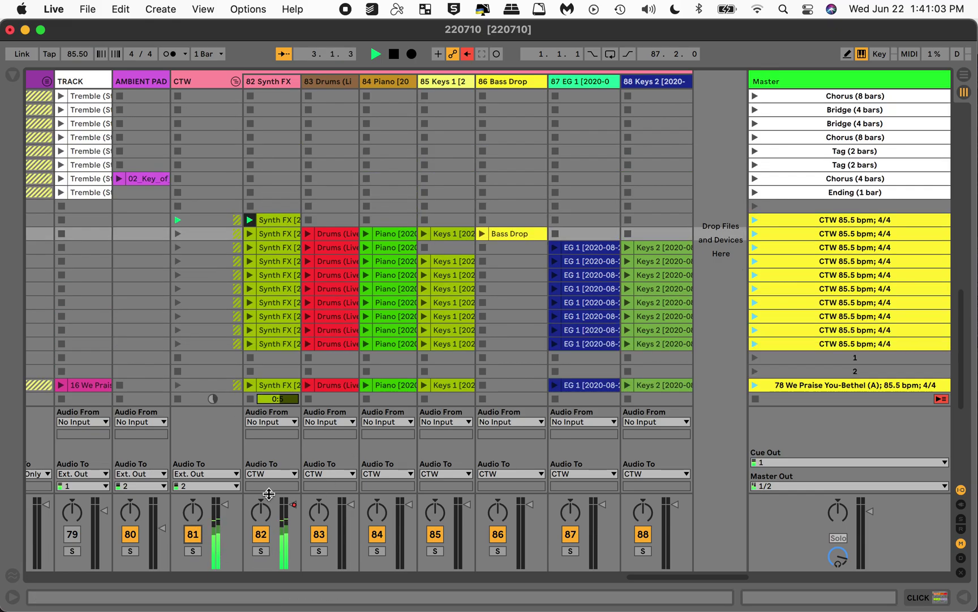
{"action": "key", "text": "Return"}
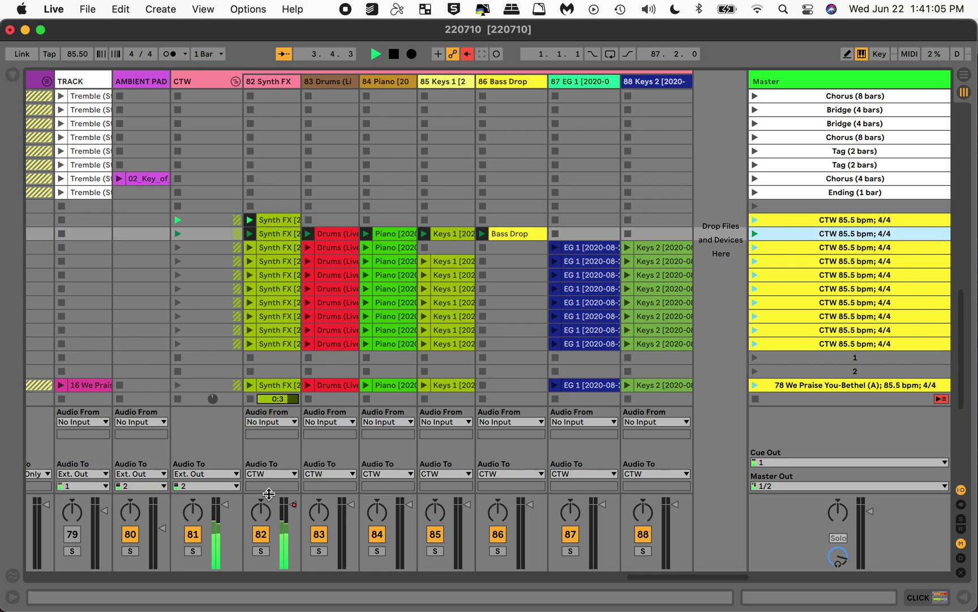
{"action": "scroll", "coordinate": [306, 391], "scroll_direction": "down", "scroll_amount": 4}
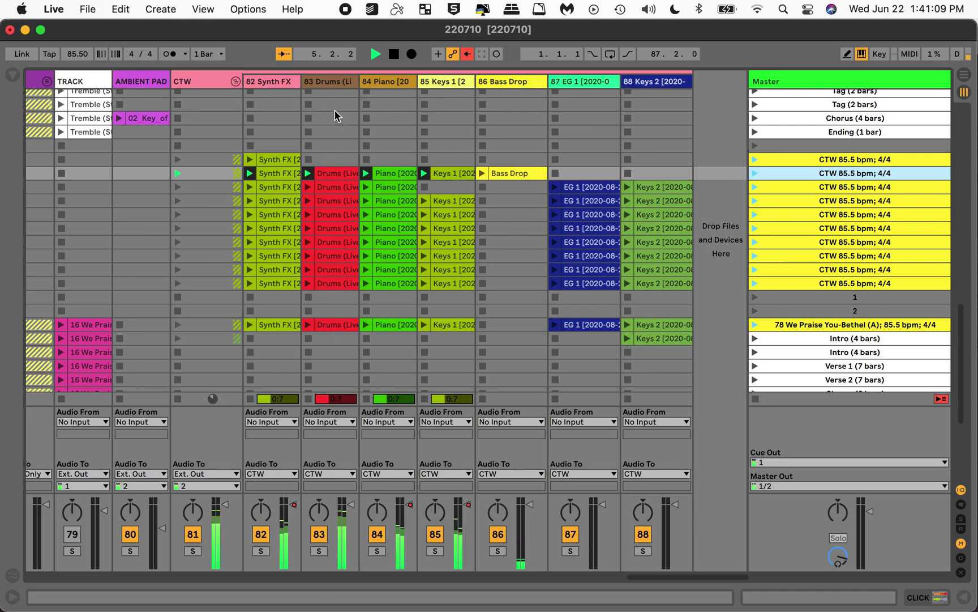
Keep the Drums track 83 output routed to CTW, then stop playback.
{"action": "left_click", "coordinate": [329, 479]}
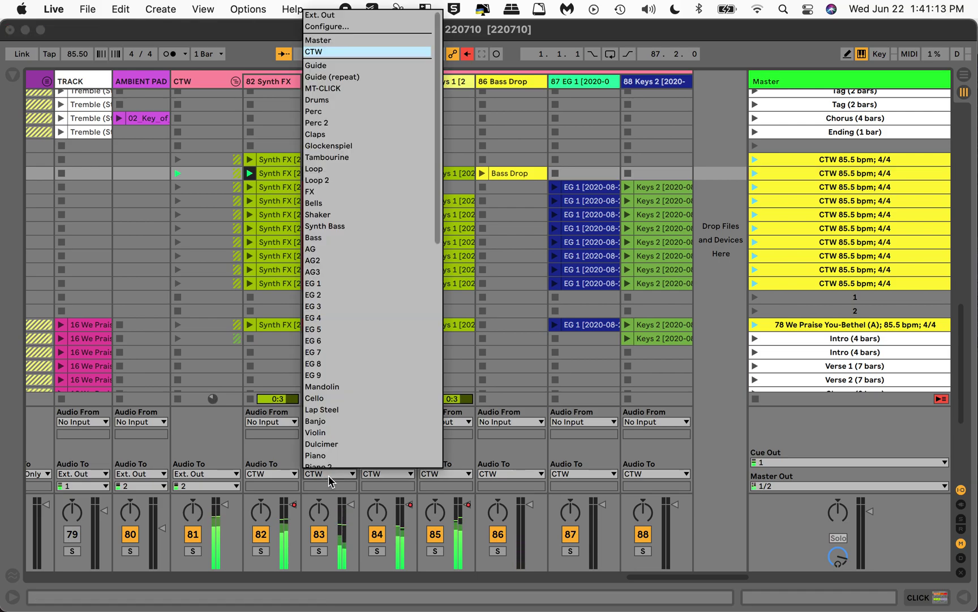
{"action": "left_click", "coordinate": [329, 475]}
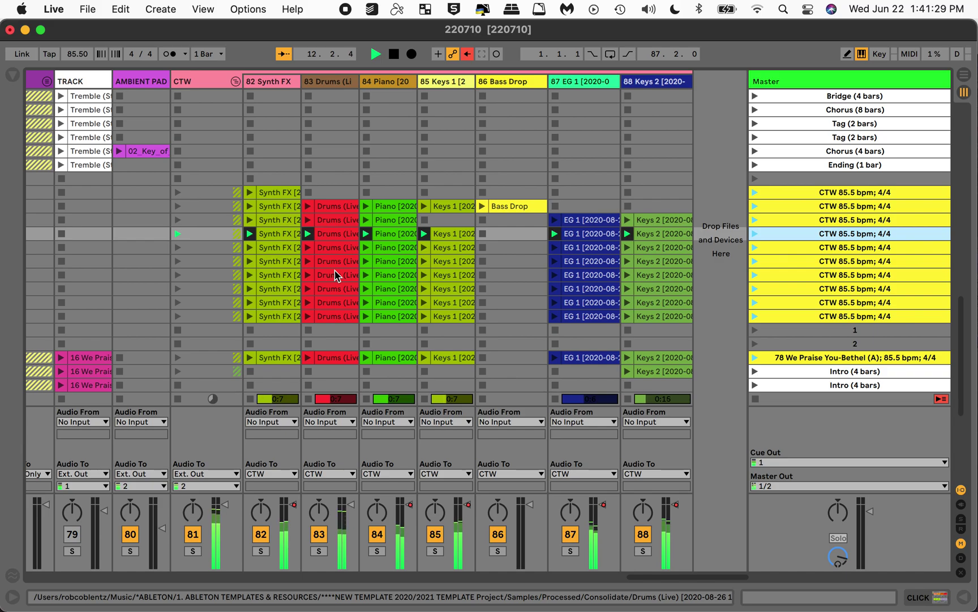
{"action": "left_click", "coordinate": [394, 54]}
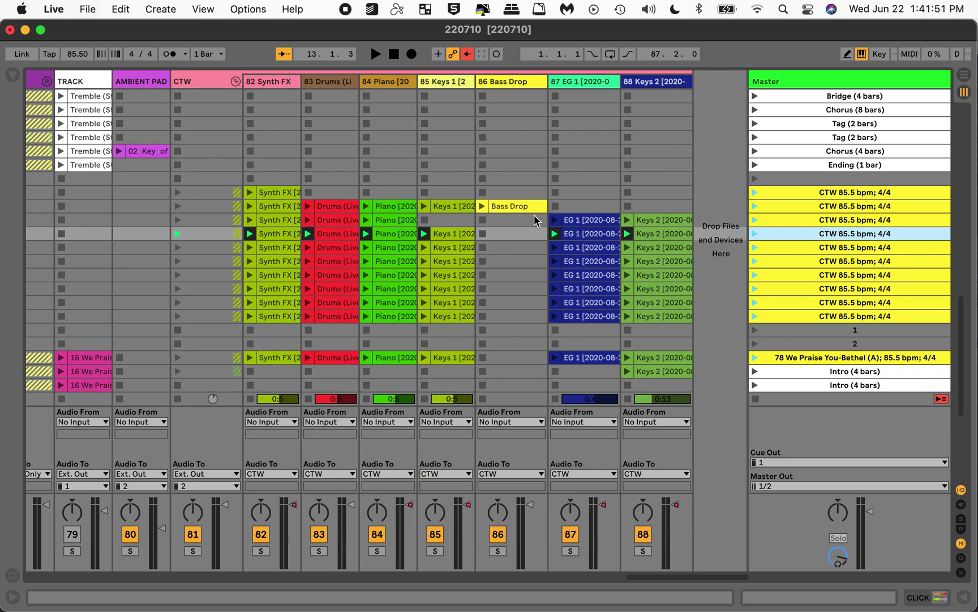
{"action": "scroll", "coordinate": [544, 238], "scroll_direction": "down", "scroll_amount": 2}
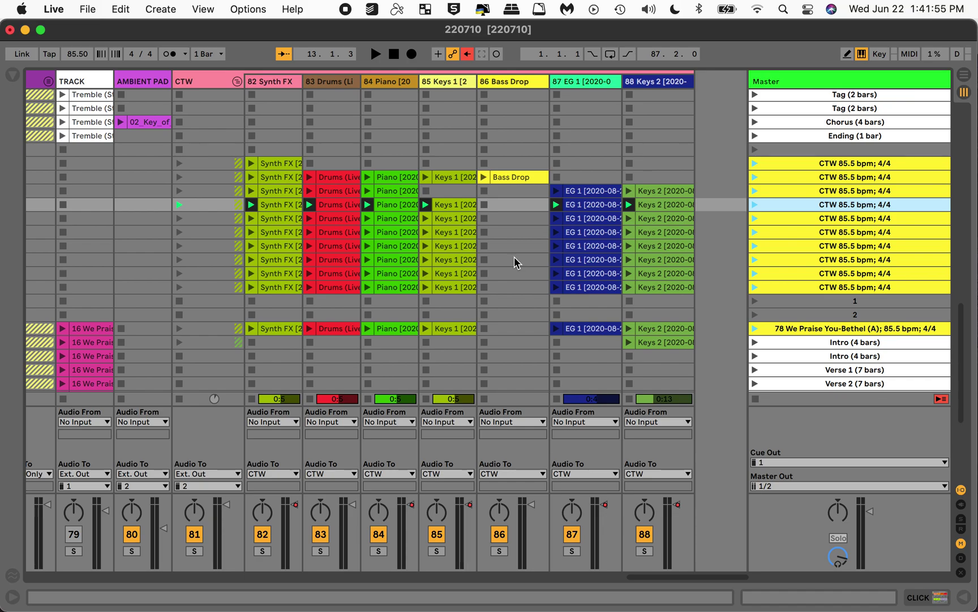
{"action": "scroll", "coordinate": [514, 258], "scroll_direction": "down", "scroll_amount": 2}
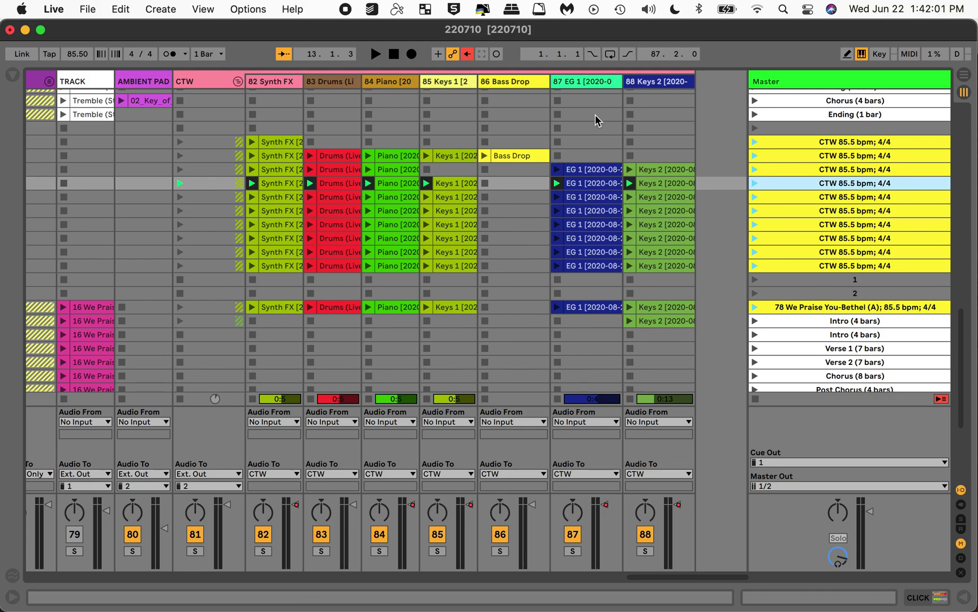
{"action": "scroll", "coordinate": [591, 255], "scroll_direction": "down", "scroll_amount": 5}
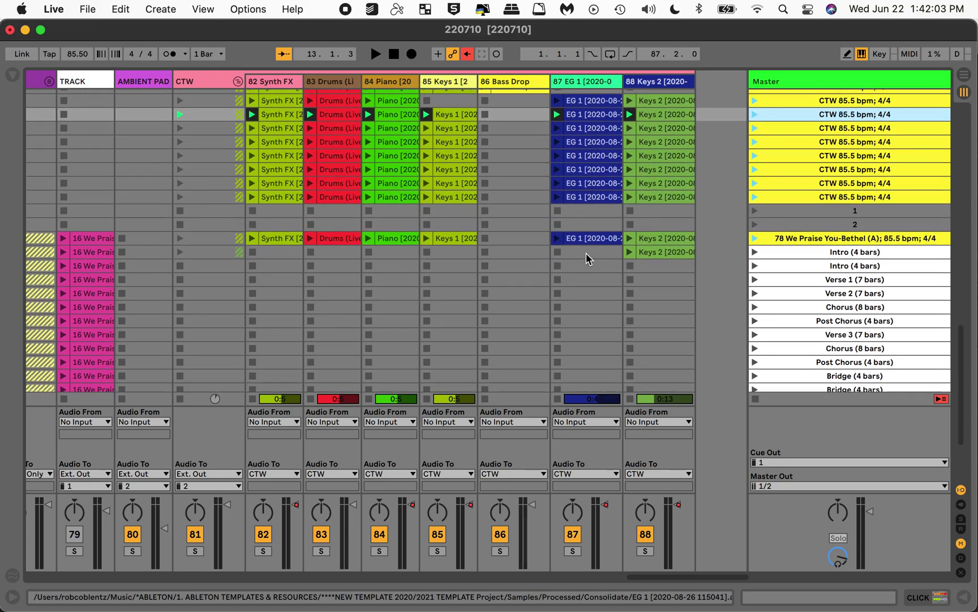
{"action": "scroll", "coordinate": [584, 259], "scroll_direction": "up", "scroll_amount": 5}
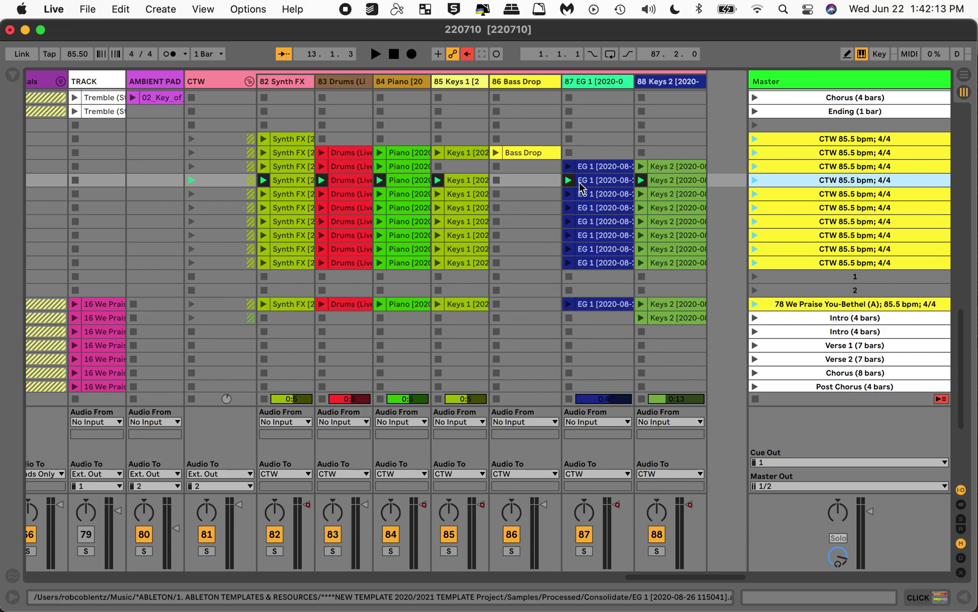
{"action": "scroll", "coordinate": [581, 187], "scroll_direction": "down", "scroll_amount": 1}
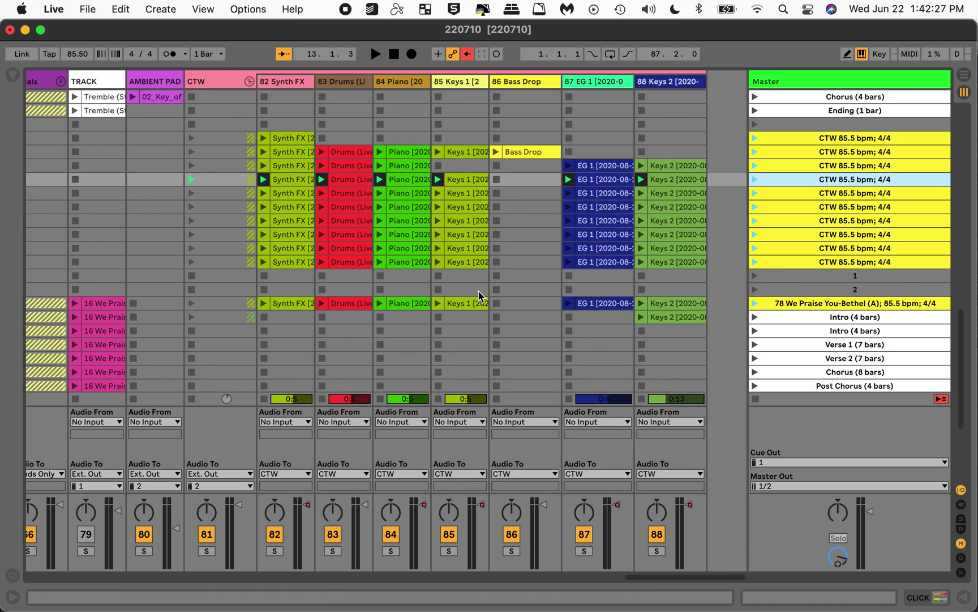
Launch the Bridge (4 bars) scene, solo EG 1 track 32, and audition it twice.
{"action": "scroll", "coordinate": [479, 292], "scroll_direction": "left", "scroll_amount": 10}
{"action": "scroll", "coordinate": [478, 289], "scroll_direction": "down", "scroll_amount": 10}
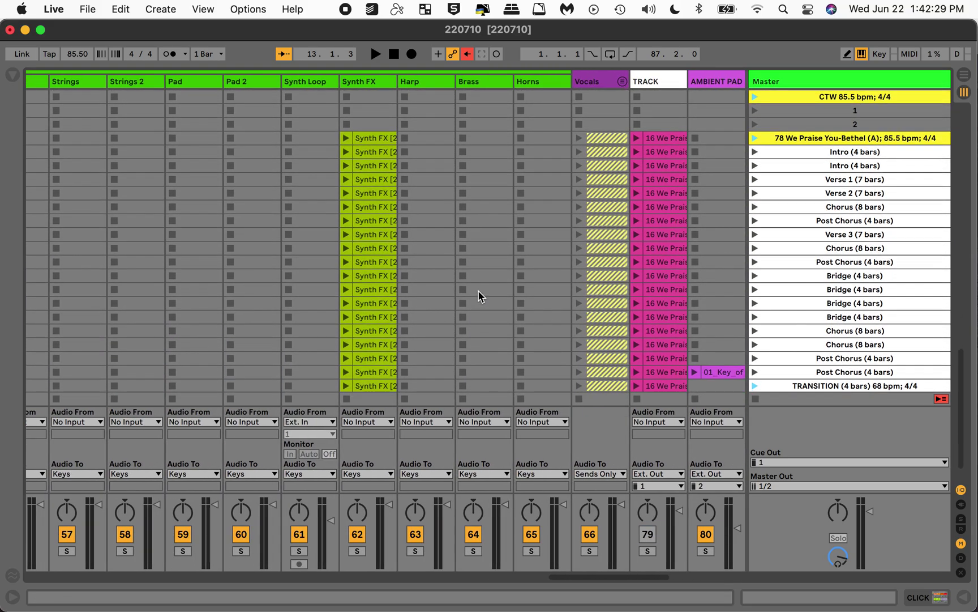
{"action": "scroll", "coordinate": [478, 290], "scroll_direction": "left", "scroll_amount": 15}
{"action": "scroll", "coordinate": [478, 290], "scroll_direction": "left", "scroll_amount": 12}
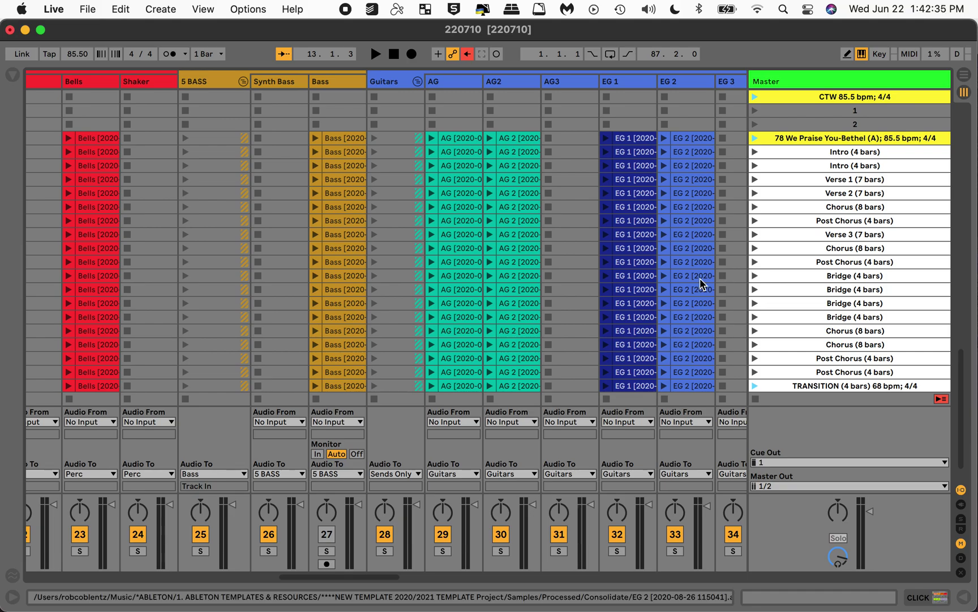
{"action": "scroll", "coordinate": [700, 278], "scroll_direction": "right", "scroll_amount": 2}
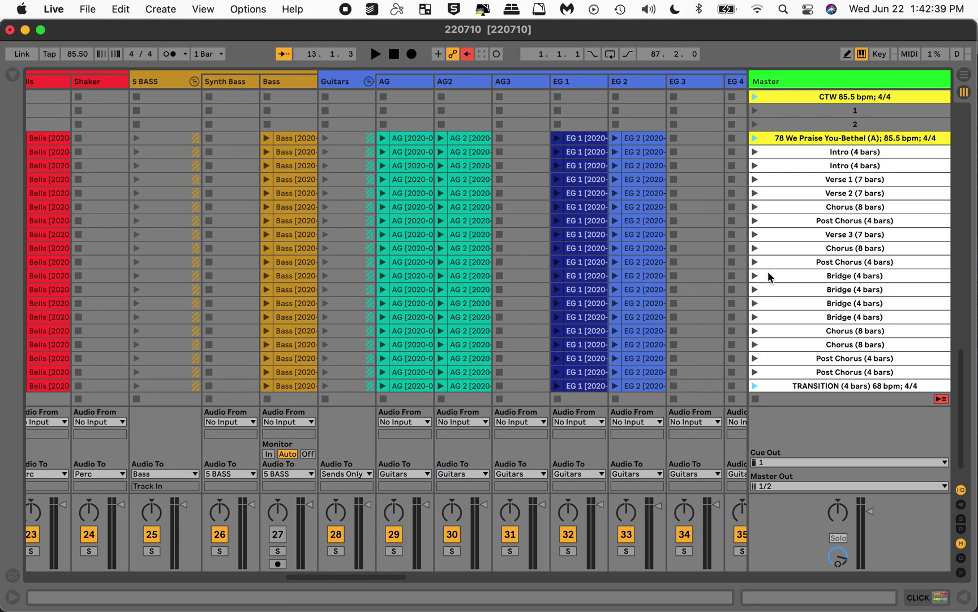
{"action": "left_click", "coordinate": [754, 275]}
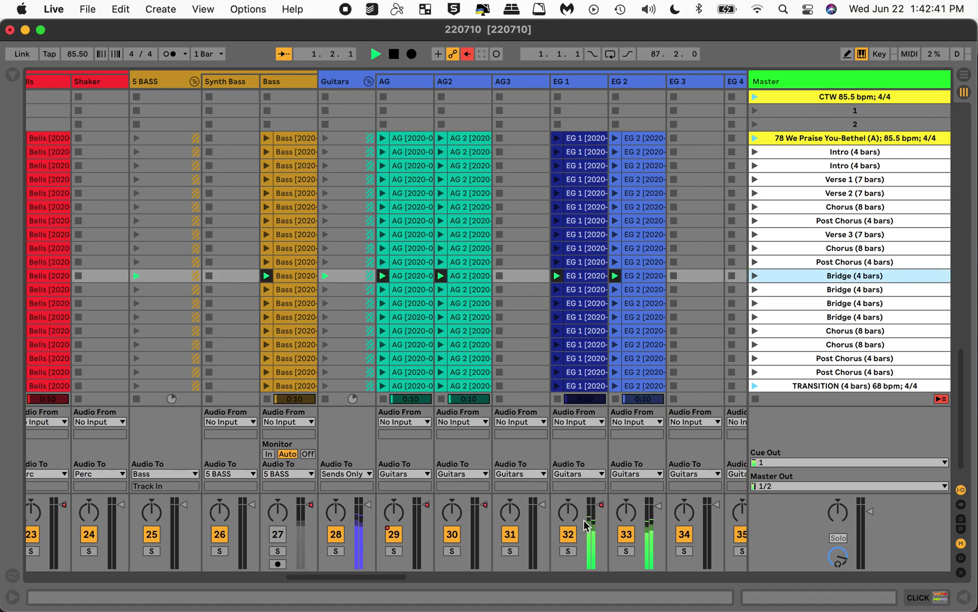
{"action": "left_click", "coordinate": [571, 551]}
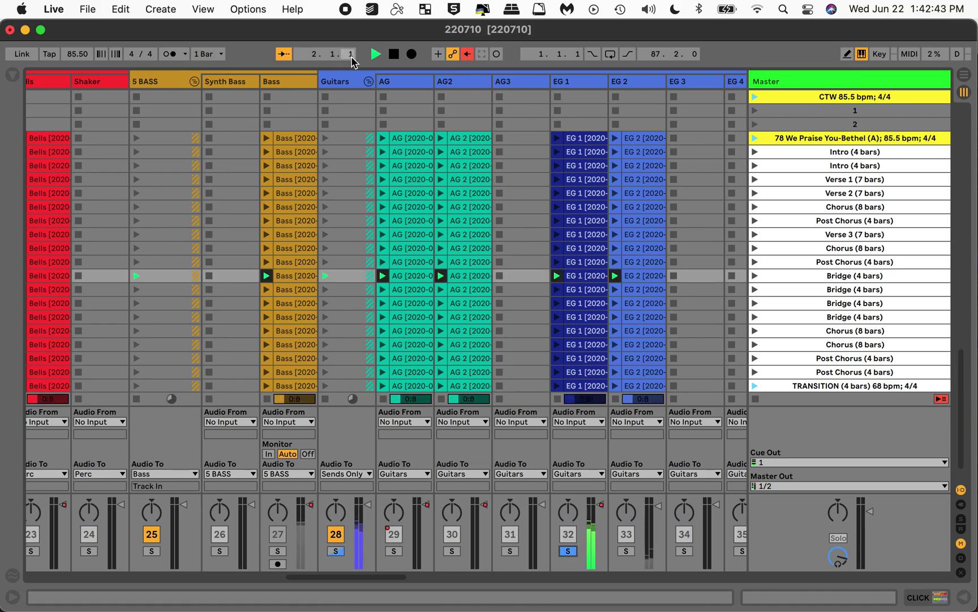
{"action": "left_click", "coordinate": [394, 55]}
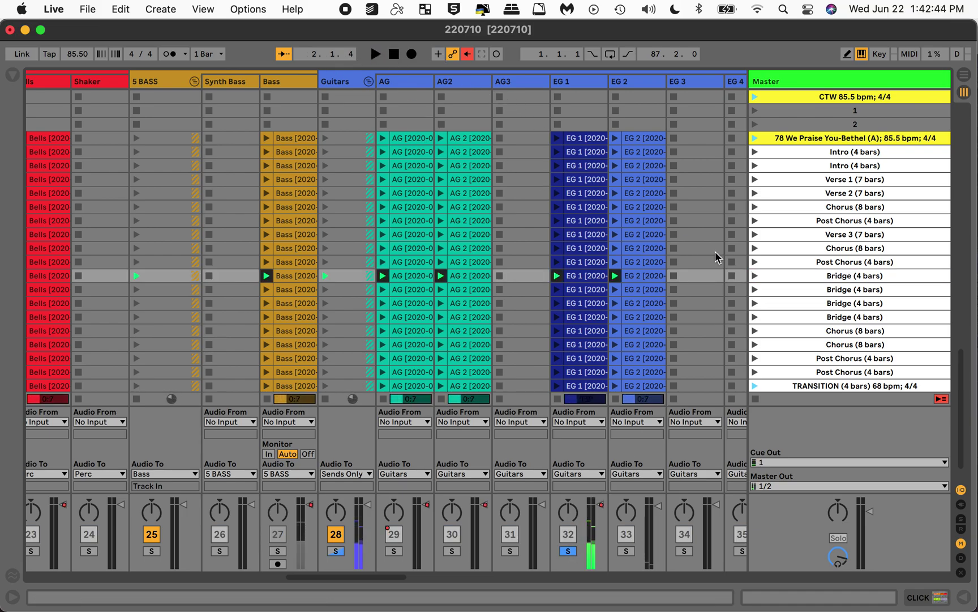
{"action": "left_click", "coordinate": [754, 275]}
{"action": "left_click", "coordinate": [394, 54]}
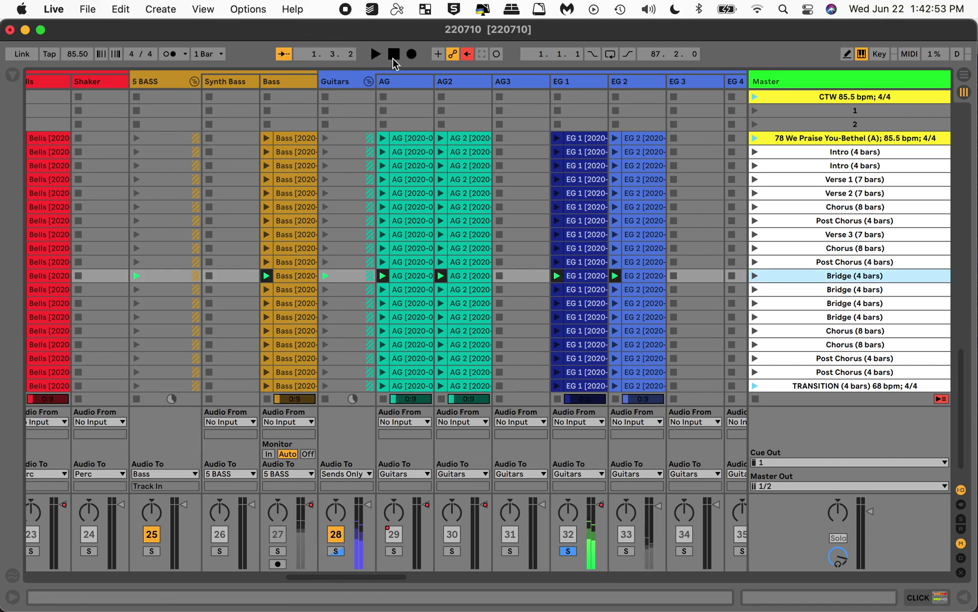
Insert a new audio track 89 from the Drop Files area.
{"action": "right_click", "coordinate": [583, 281]}
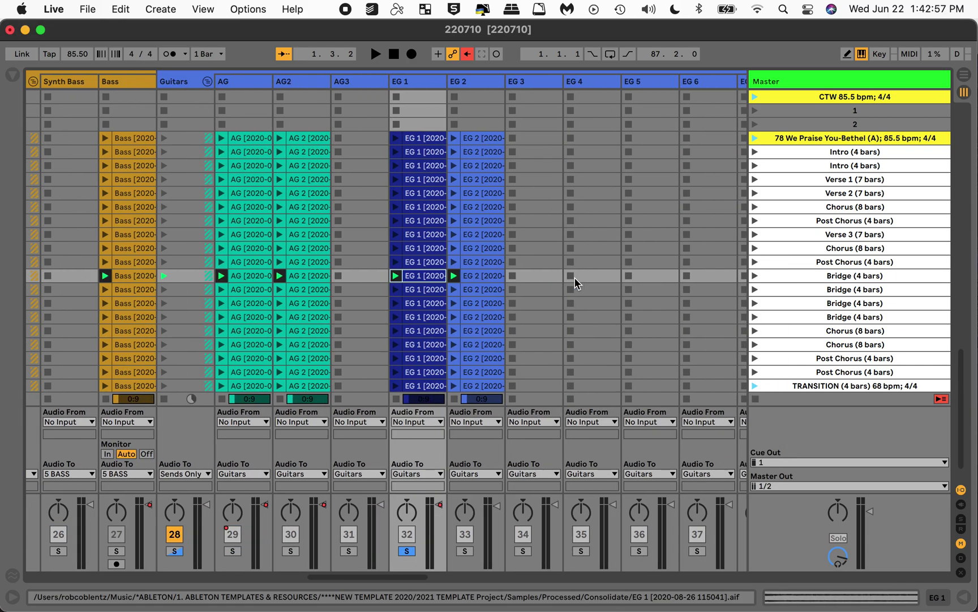
{"action": "scroll", "coordinate": [574, 276], "scroll_direction": "right", "scroll_amount": 20}
{"action": "scroll", "coordinate": [574, 277], "scroll_direction": "up", "scroll_amount": 3}
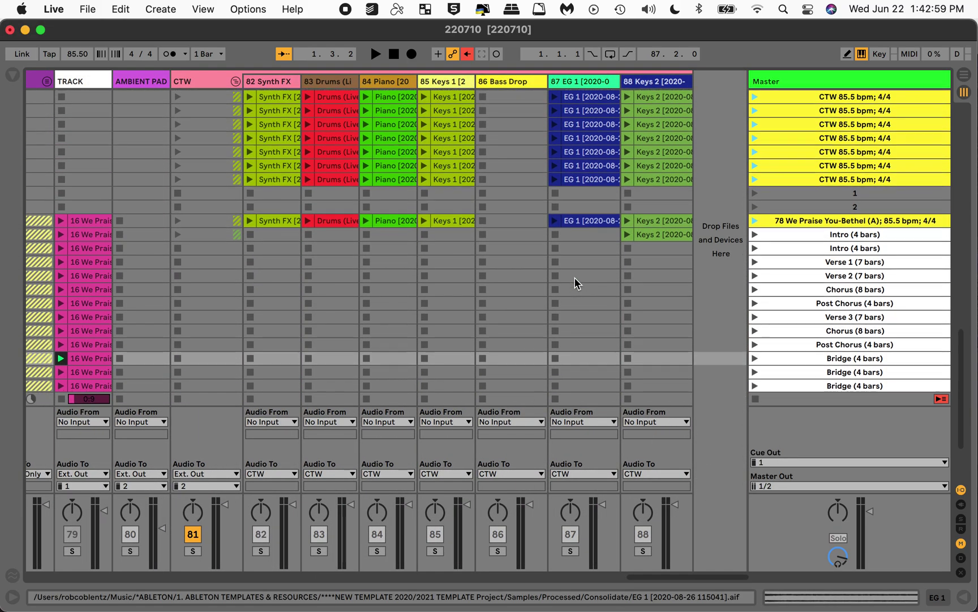
{"action": "scroll", "coordinate": [575, 277], "scroll_direction": "up", "scroll_amount": 5}
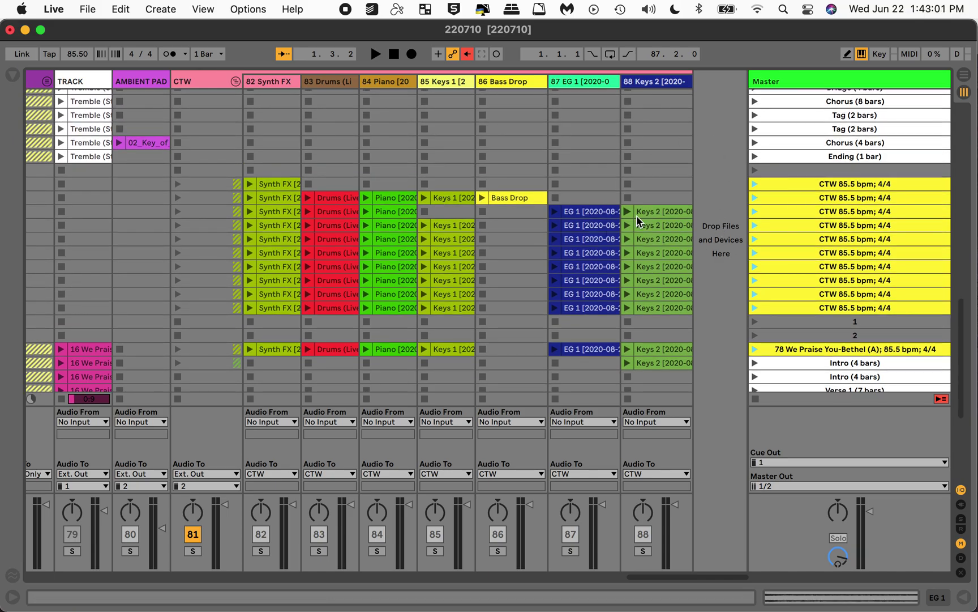
{"action": "right_click", "coordinate": [720, 146]}
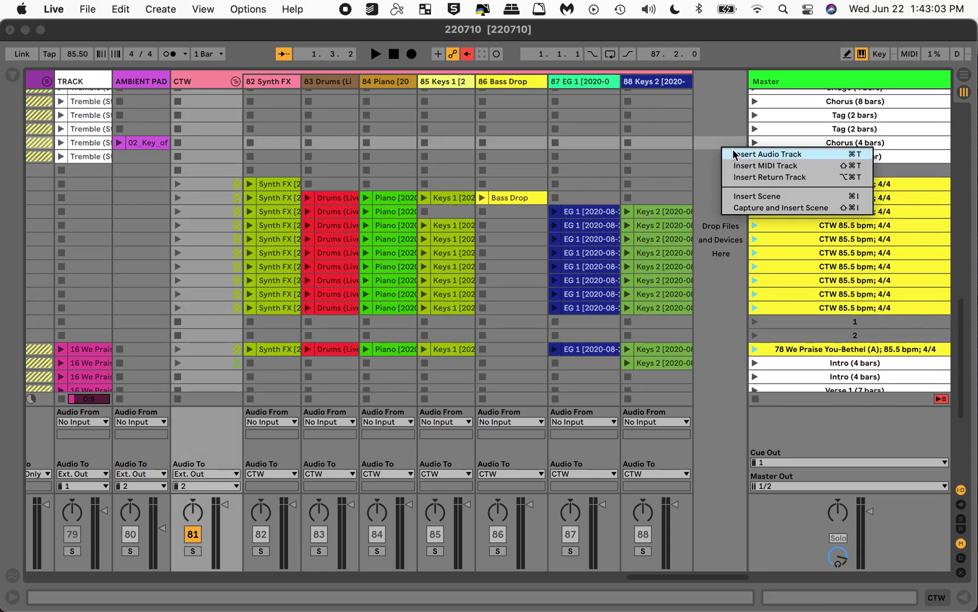
{"action": "left_click", "coordinate": [732, 154]}
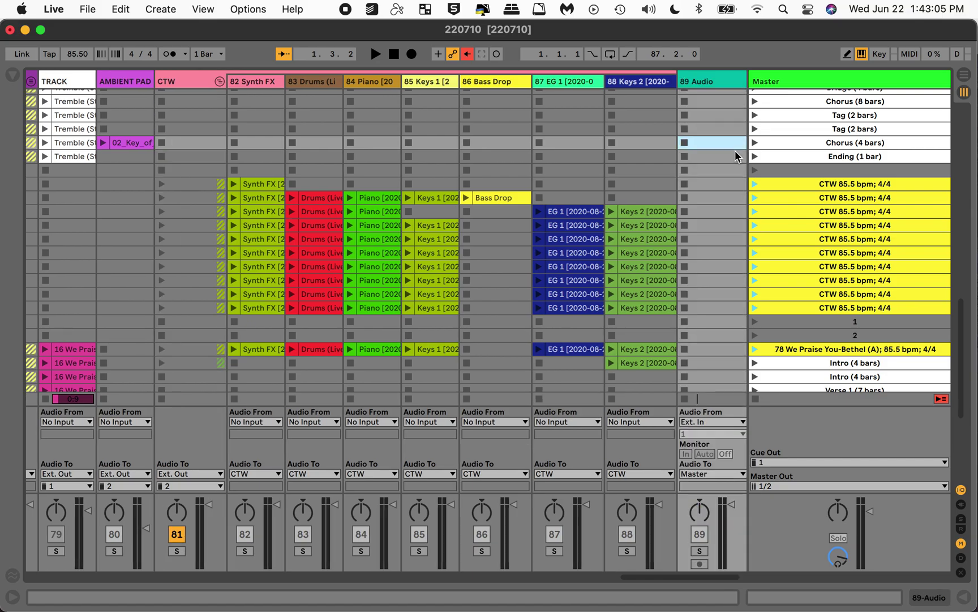
Paste the EG 1 clip into track 89's empty slot above the CTW scenes.
{"action": "left_click", "coordinate": [706, 168]}
{"action": "right_click", "coordinate": [706, 168]}
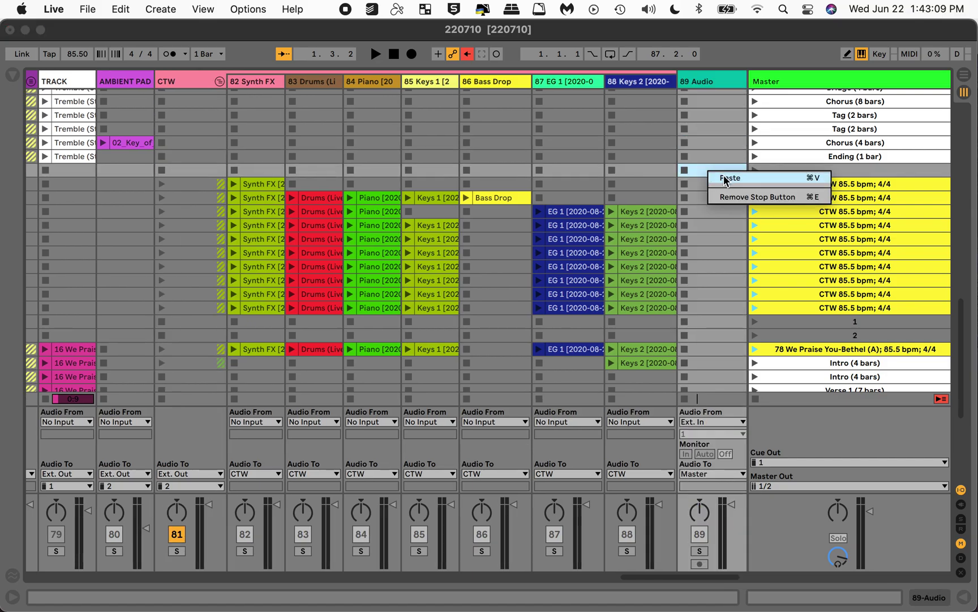
{"action": "left_click", "coordinate": [724, 178]}
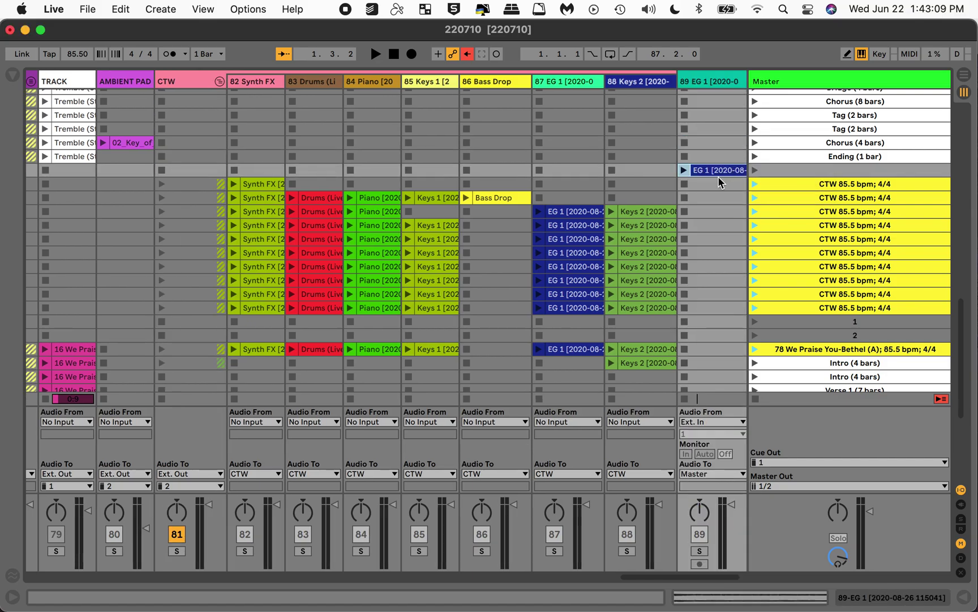
Audition the EG 1 scene, toggle track 81, activate tracks 80–89, and relaunch the scene.
{"action": "left_click", "coordinate": [756, 169]}
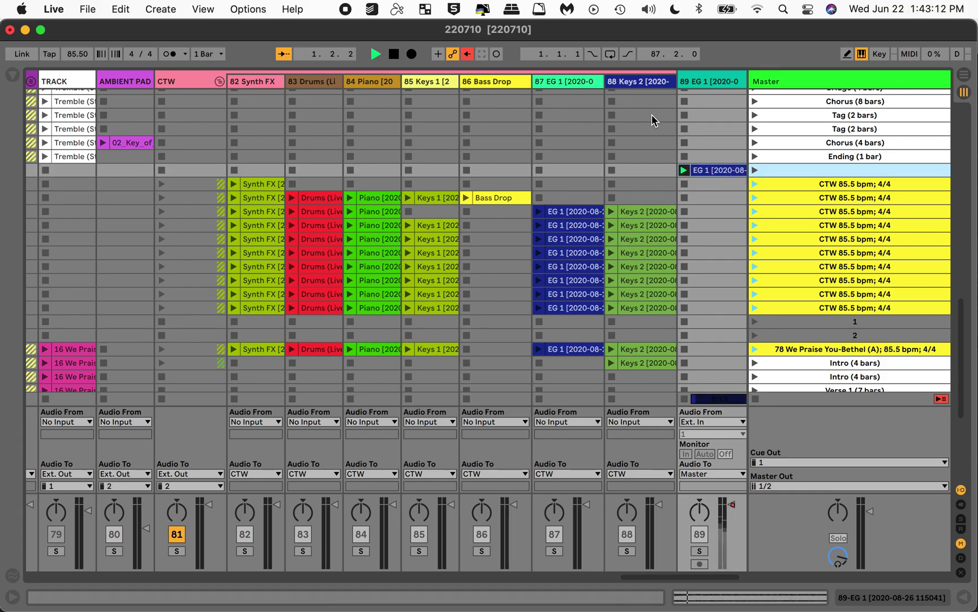
{"action": "left_click", "coordinate": [393, 55]}
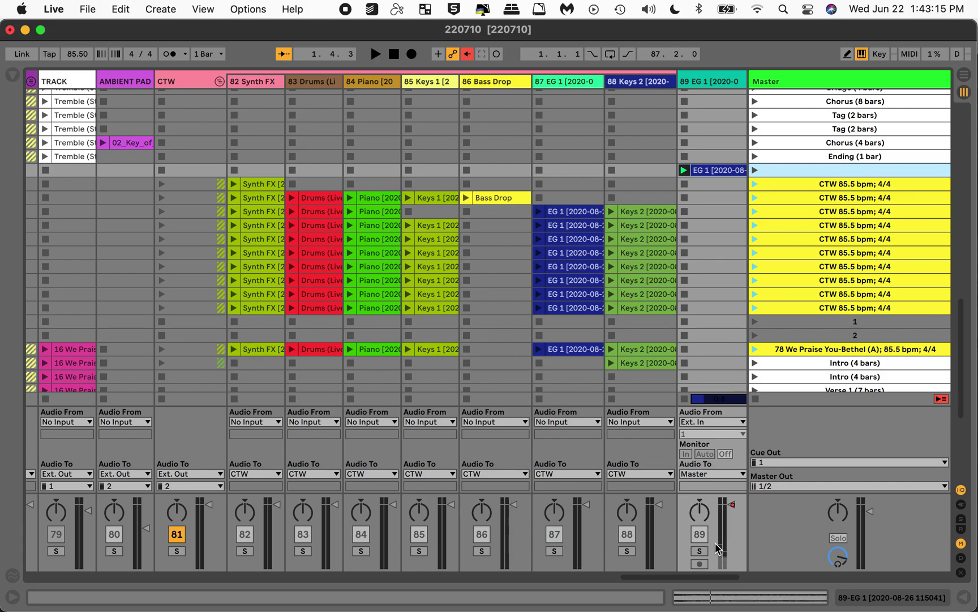
{"action": "left_click", "coordinate": [177, 539]}
{"action": "left_click", "coordinate": [176, 540]}
{"action": "left_click", "coordinate": [177, 544], "text": "super"}
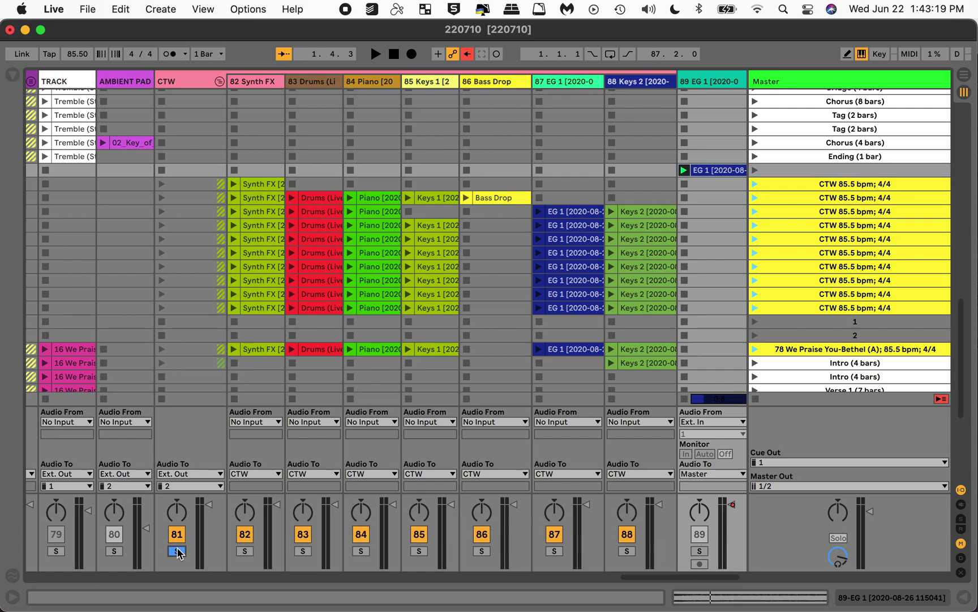
{"action": "left_click", "coordinate": [755, 170]}
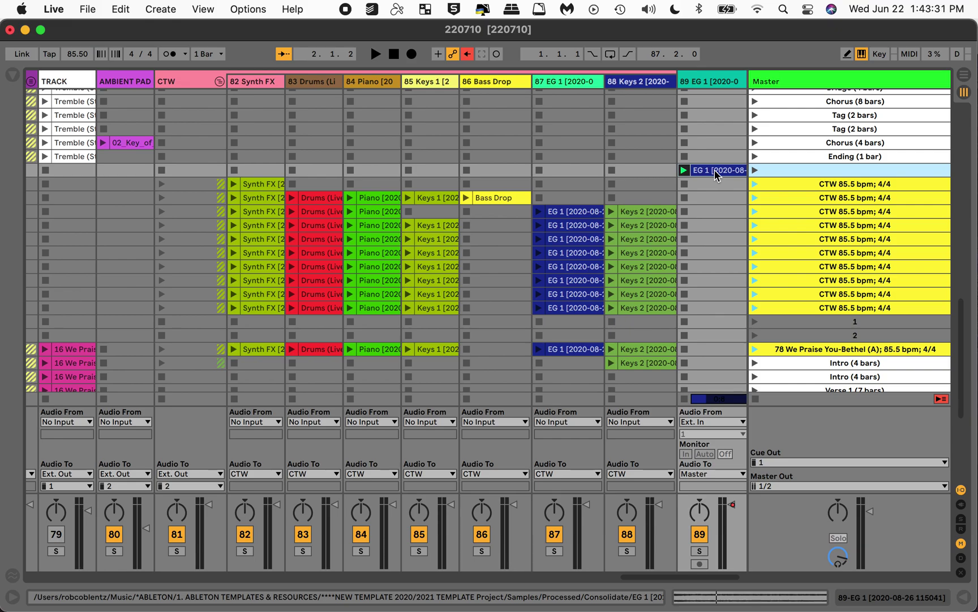
Open the EG 1 clip's sample details and audition starts moved to 1.1.3, then 1.3.
{"action": "double_click", "coordinate": [715, 171]}
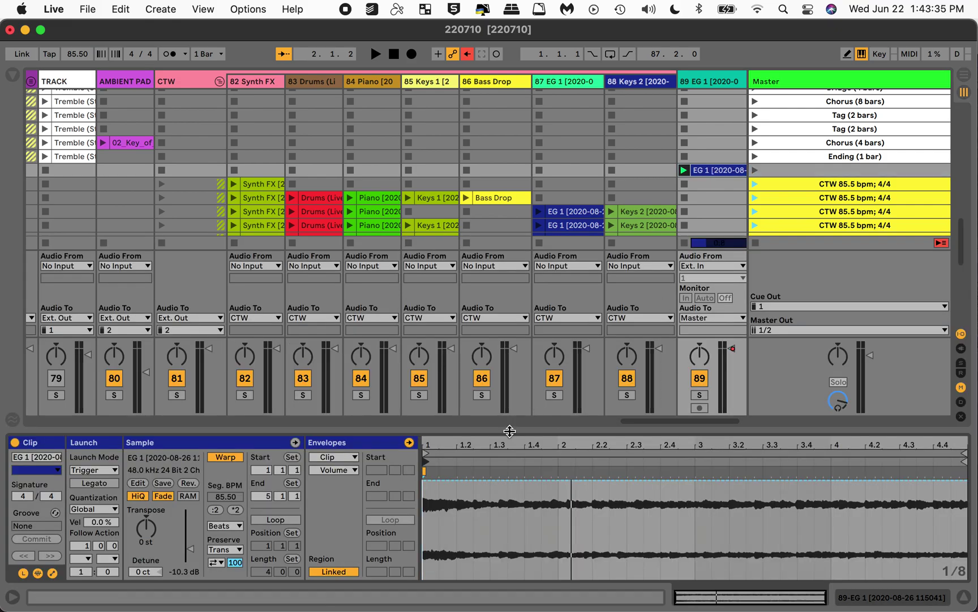
{"action": "left_click", "coordinate": [428, 474]}
{"action": "left_click_drag", "start_coordinate": [428, 455], "coordinate": [488, 459]}
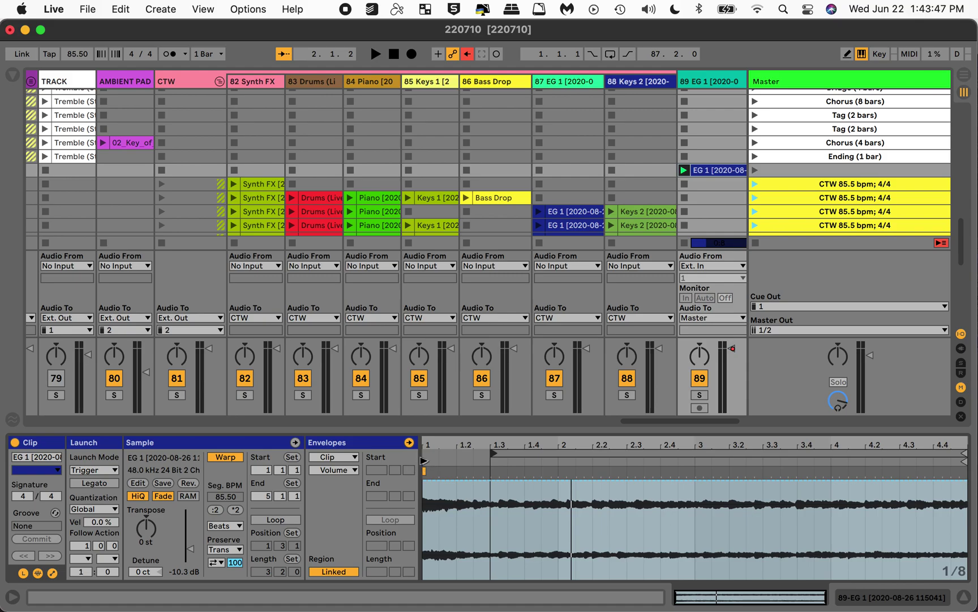
{"action": "left_click_drag", "start_coordinate": [423, 463], "coordinate": [490, 462]}
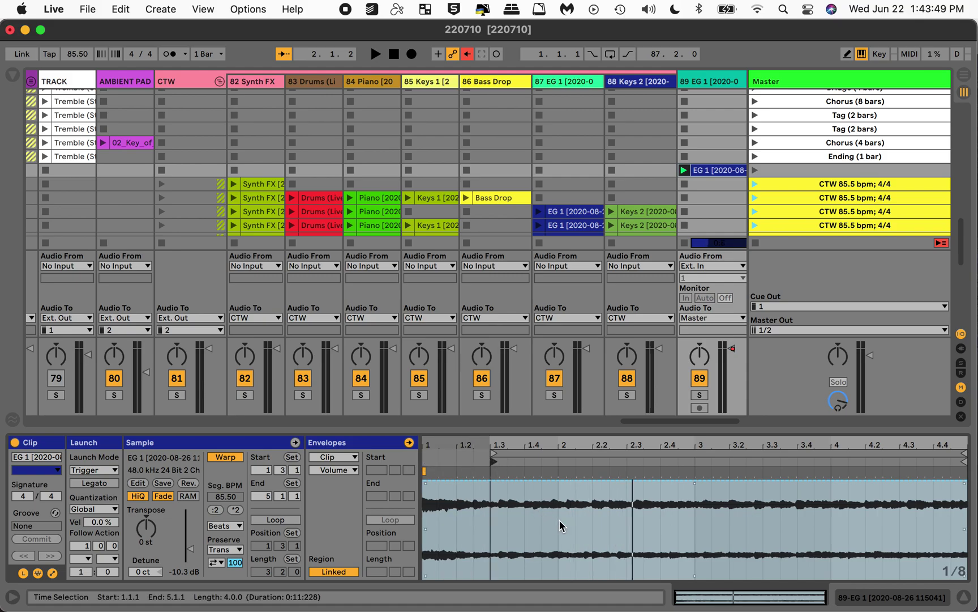
{"action": "left_click", "coordinate": [756, 171]}
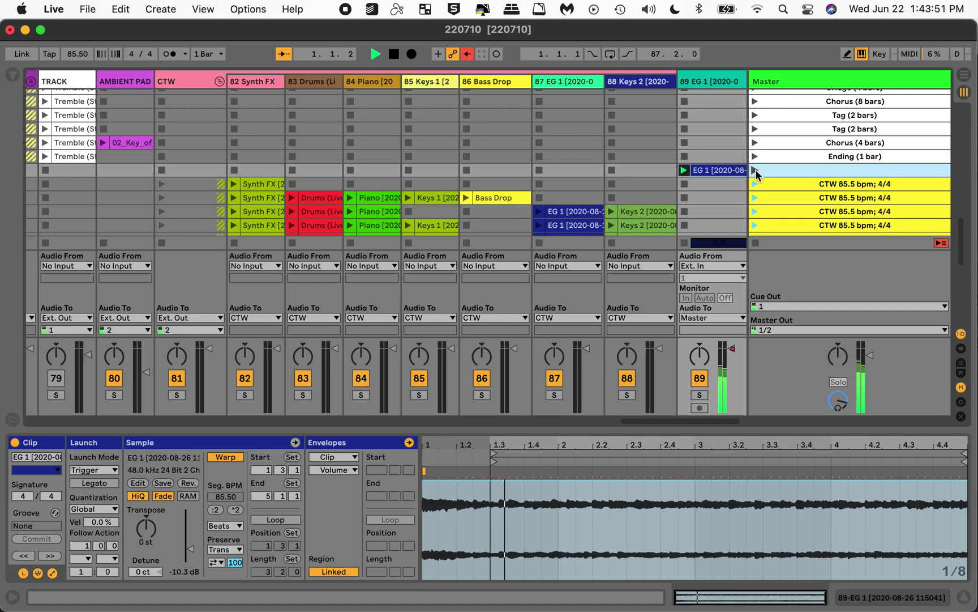
{"action": "left_click", "coordinate": [394, 54]}
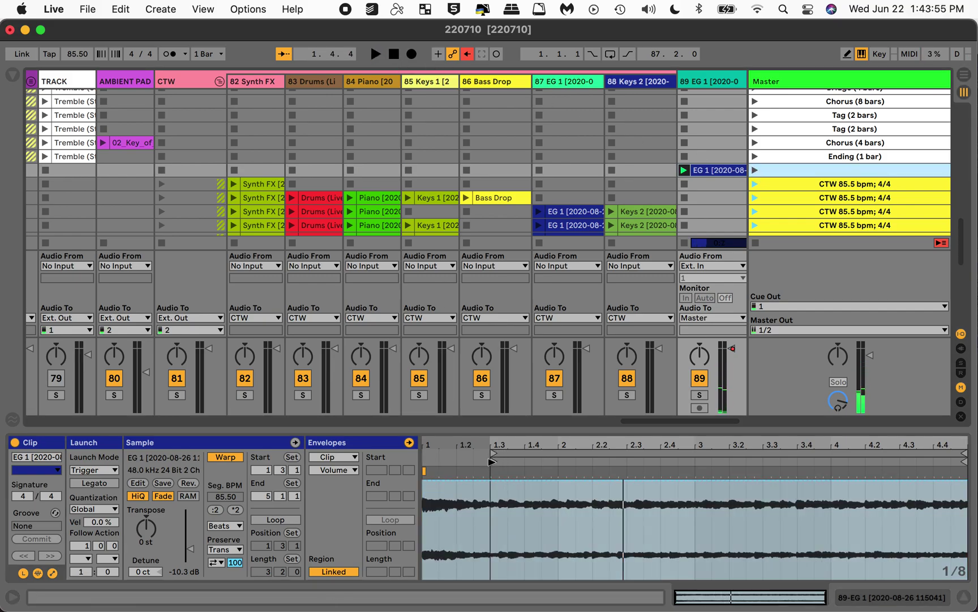
Return the clip start to 1.1.1 and loop start to bar 1, then audition.
{"action": "left_click_drag", "start_coordinate": [496, 458], "coordinate": [426, 459]}
{"action": "left_click_drag", "start_coordinate": [493, 455], "coordinate": [417, 455]}
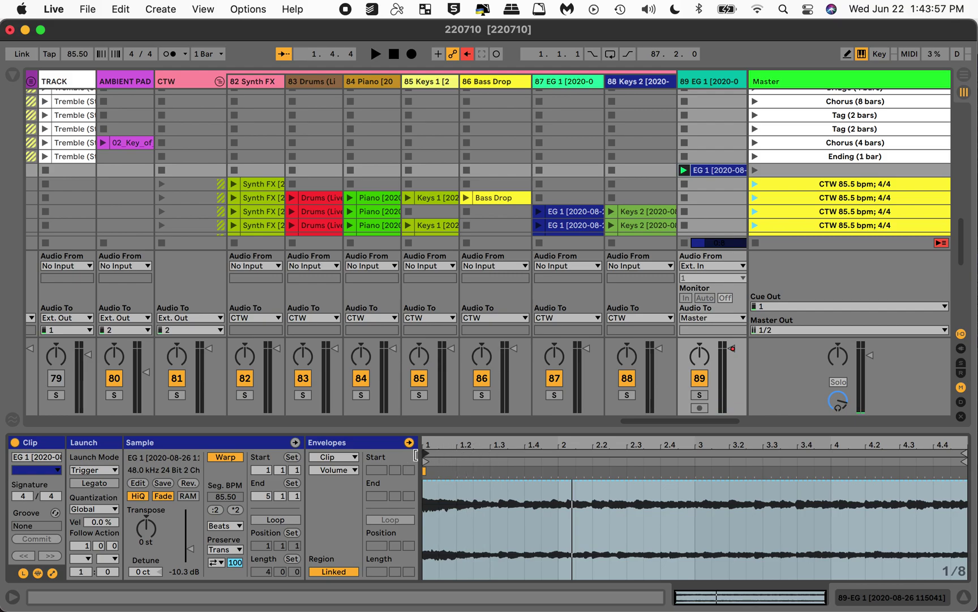
{"action": "left_click", "coordinate": [756, 170]}
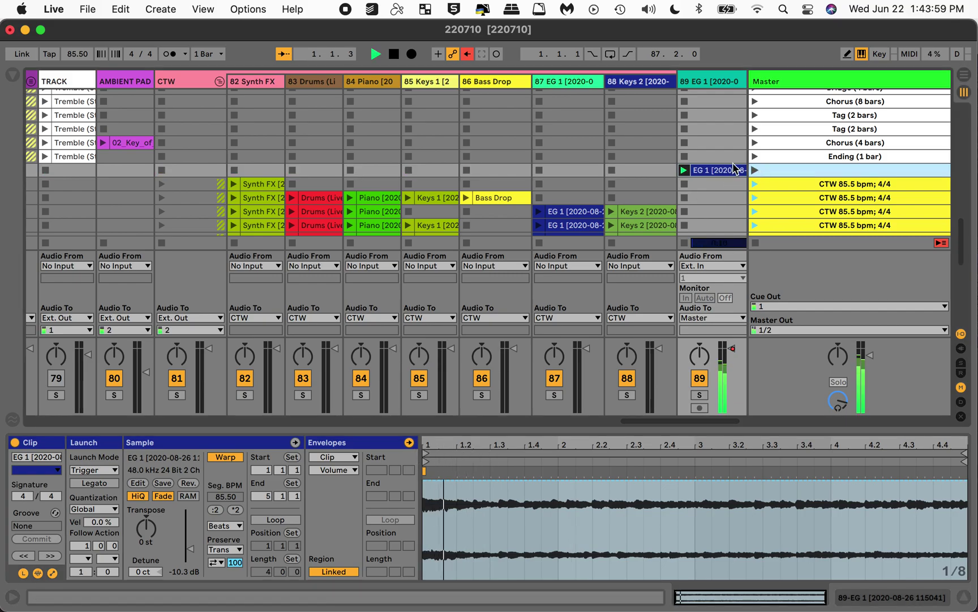
{"action": "left_click", "coordinate": [394, 53]}
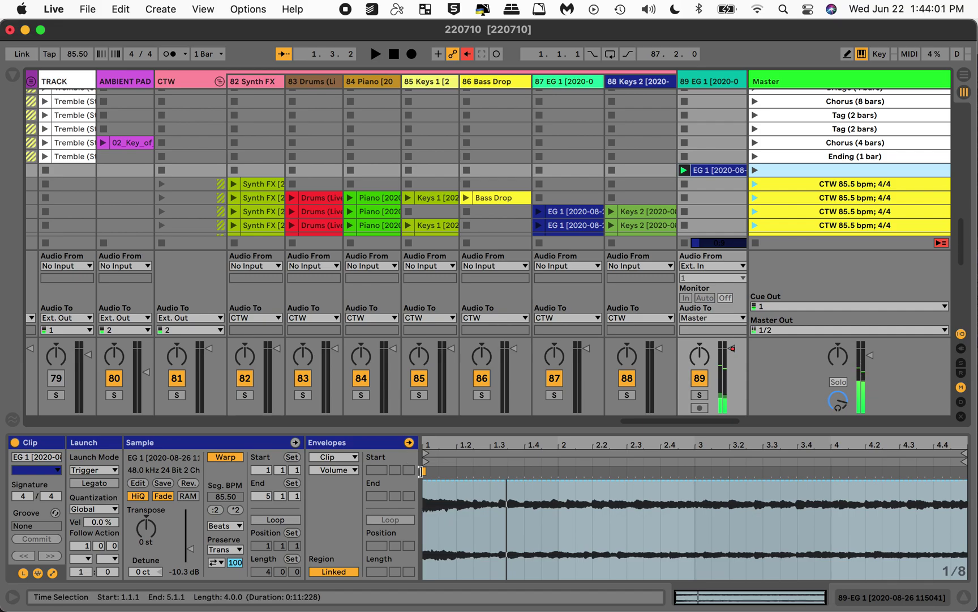
Audition the clip starting at 1.2.3, then reset the start to 1.1.1.
{"action": "mouse_move", "coordinate": [426, 463]}
{"action": "left_mouse_down"}
{"action": "mouse_move", "coordinate": [476, 463]}
{"action": "mouse_move", "coordinate": [456, 454]}
{"action": "mouse_move", "coordinate": [476, 453]}
{"action": "left_mouse_up"}
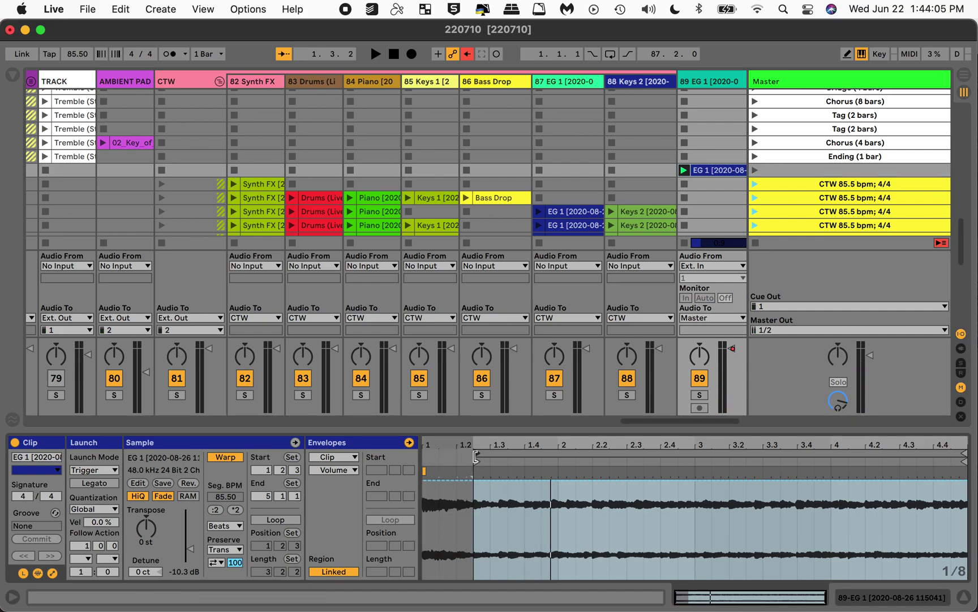
{"action": "left_click", "coordinate": [754, 170]}
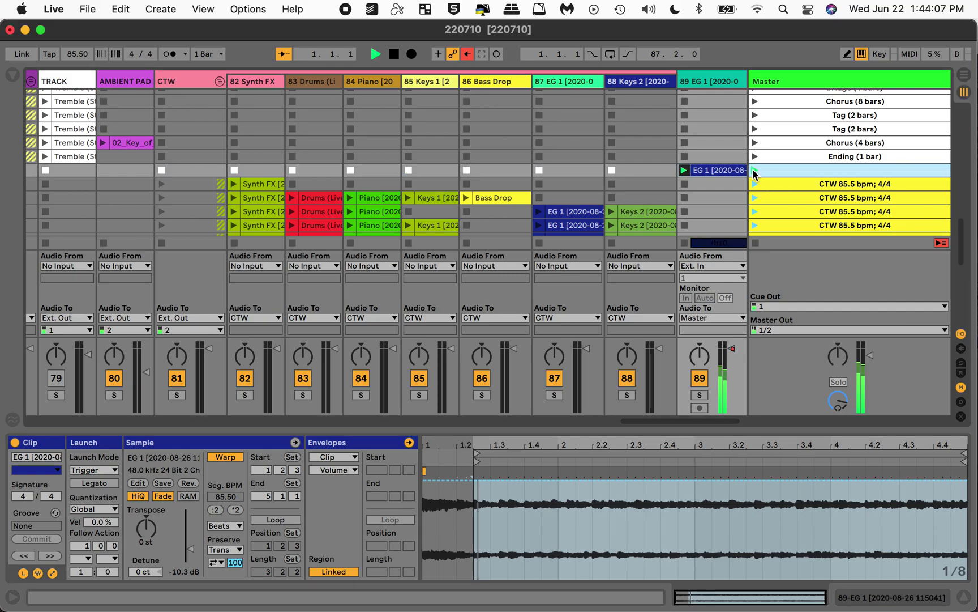
{"action": "left_click", "coordinate": [395, 55]}
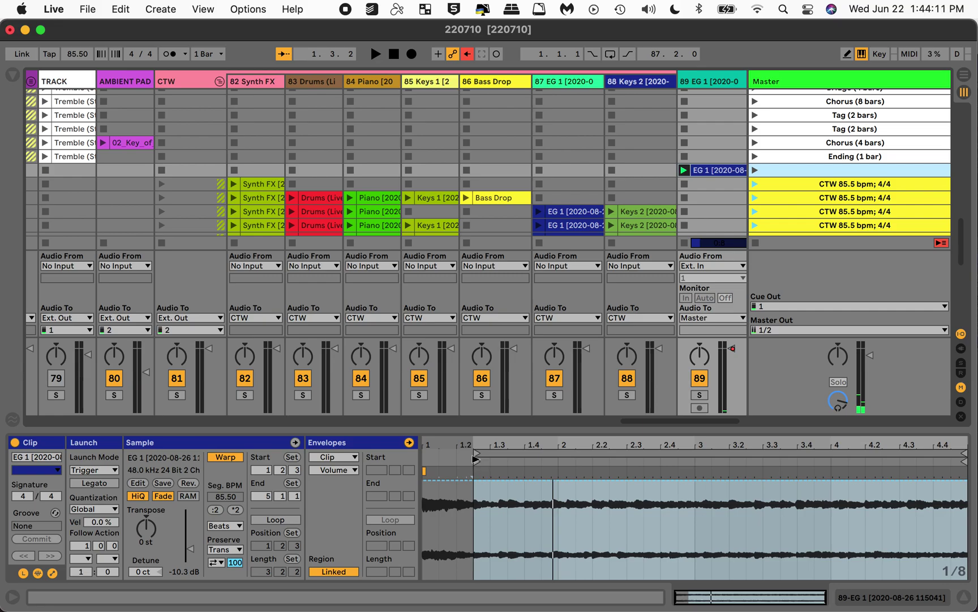
{"action": "left_click_drag", "start_coordinate": [477, 459], "coordinate": [427, 453]}
{"action": "left_click", "coordinate": [659, 473]}
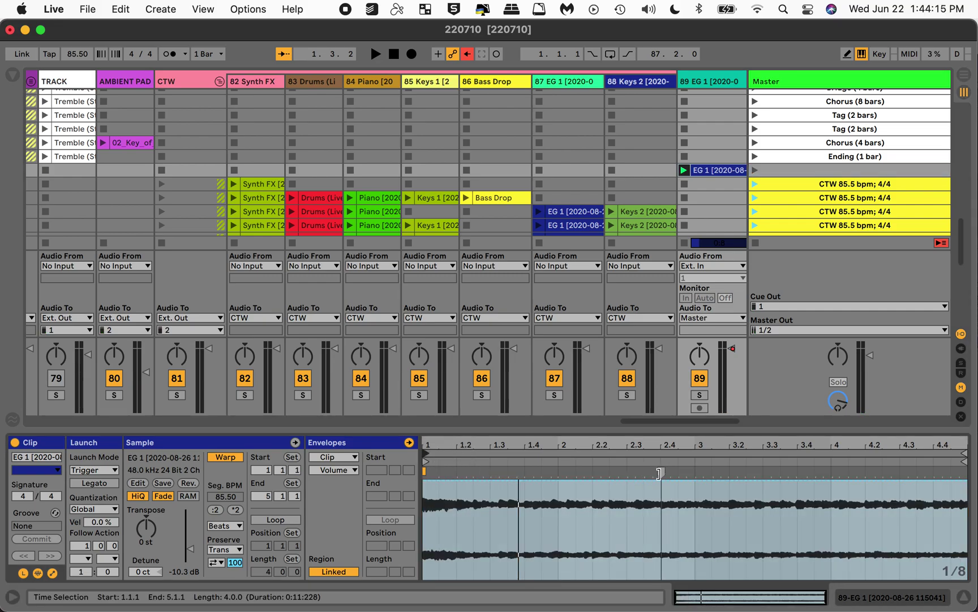
{"action": "left_click", "coordinate": [965, 461]}
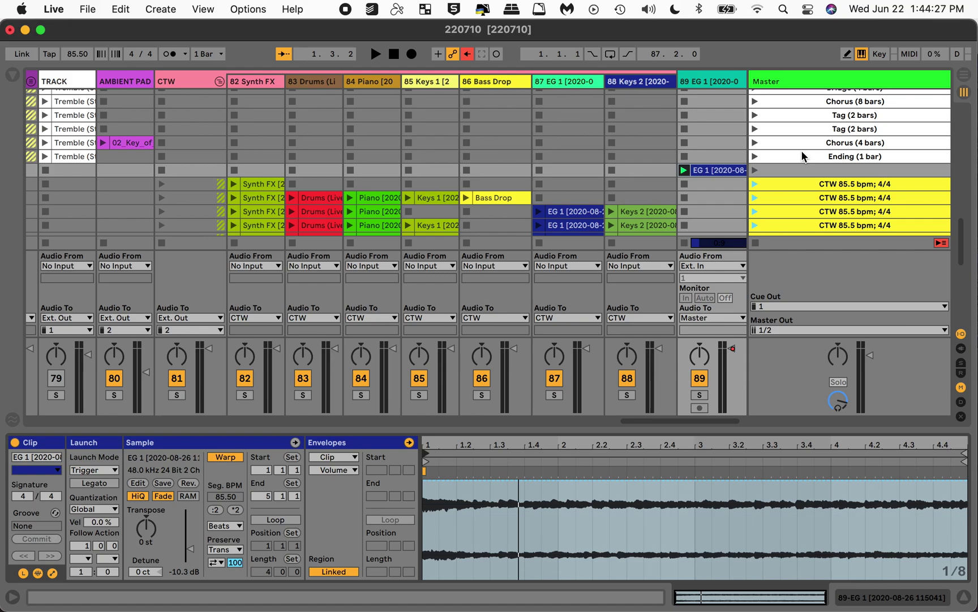
Delete track 89 EG 1.
{"action": "right_click", "coordinate": [714, 81]}
{"action": "key", "text": "Return"}
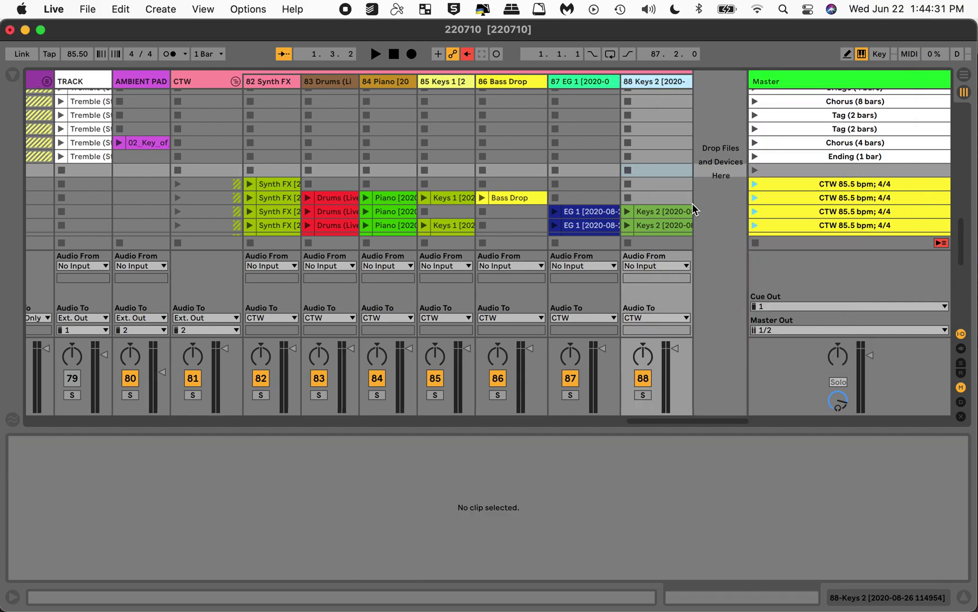
{"action": "scroll", "coordinate": [696, 194], "scroll_direction": "down", "scroll_amount": 5}
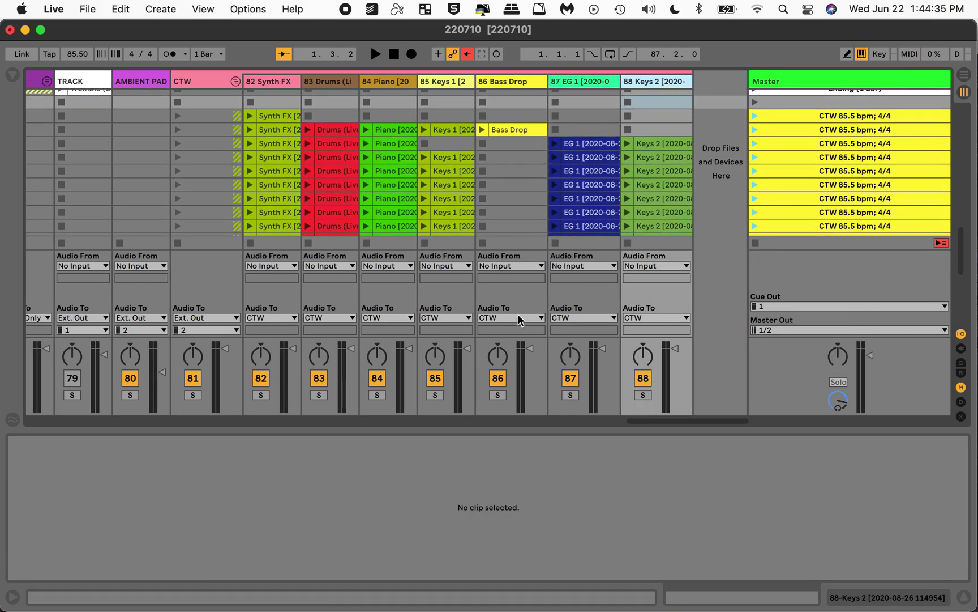
Briefly audition the second CTW scene, then launch a CTW 85.5 bpm scene.
{"action": "left_click", "coordinate": [754, 130]}
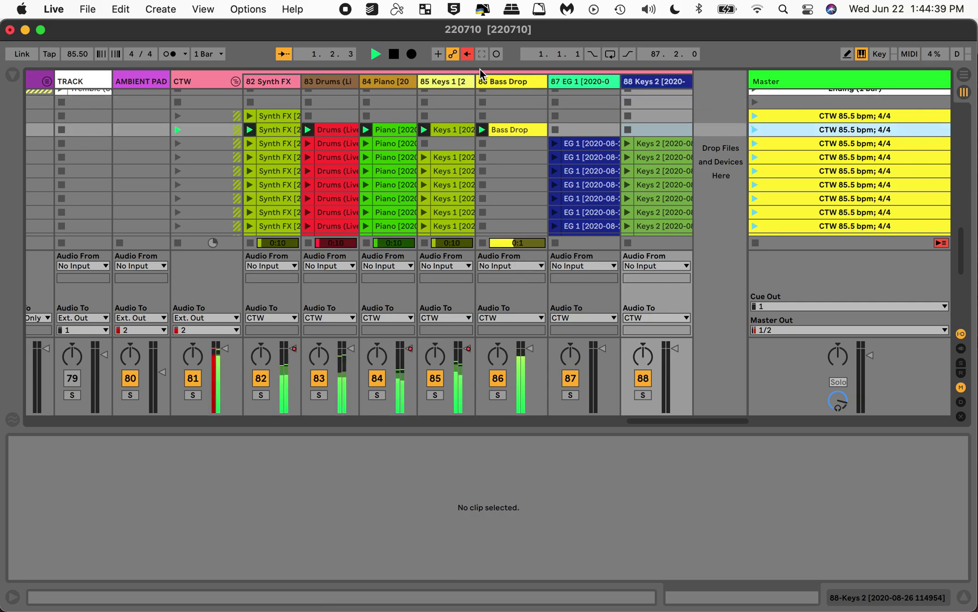
{"action": "left_click", "coordinate": [394, 55]}
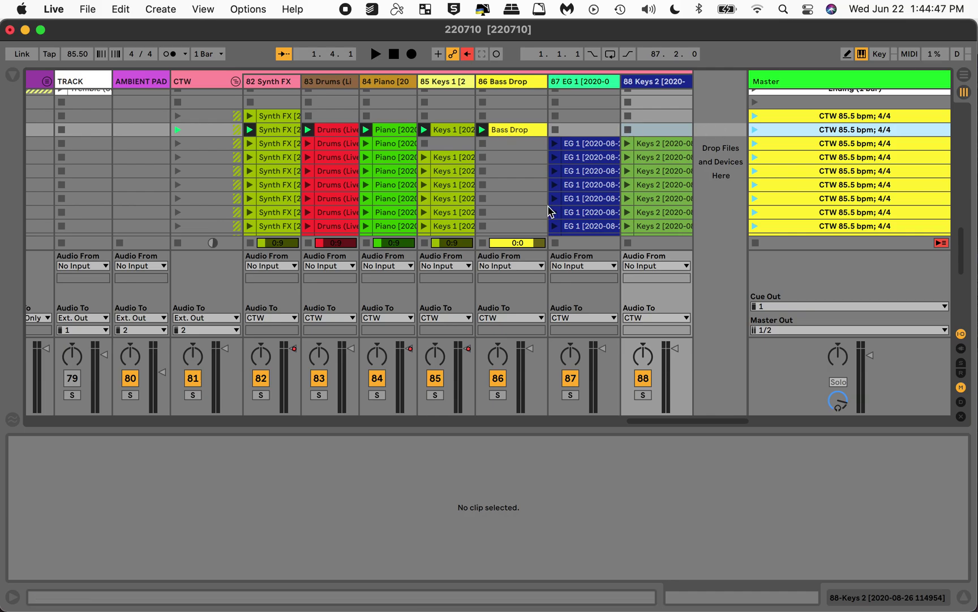
{"action": "scroll", "coordinate": [548, 211], "scroll_direction": "down", "scroll_amount": 1}
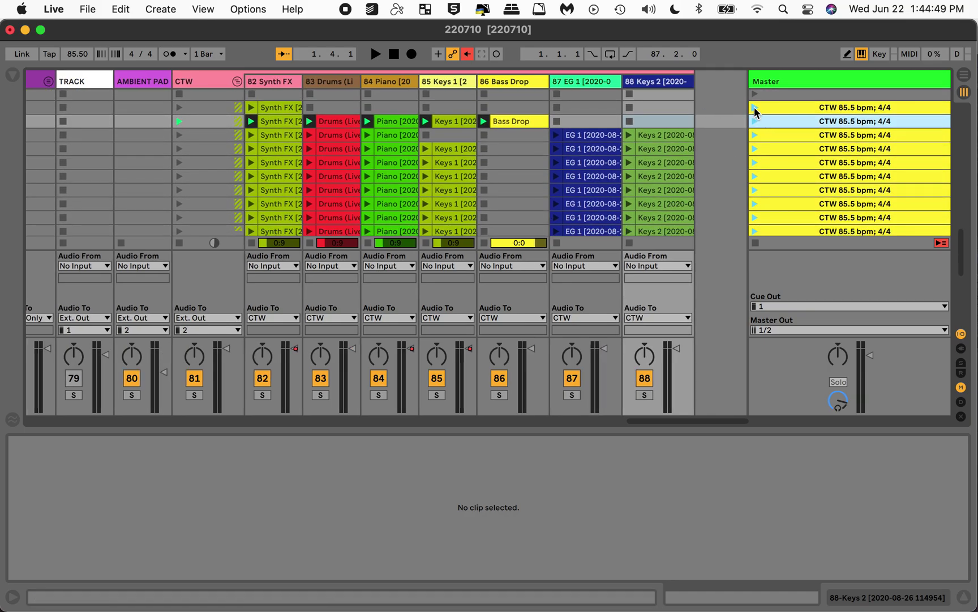
{"action": "left_click", "coordinate": [754, 109]}
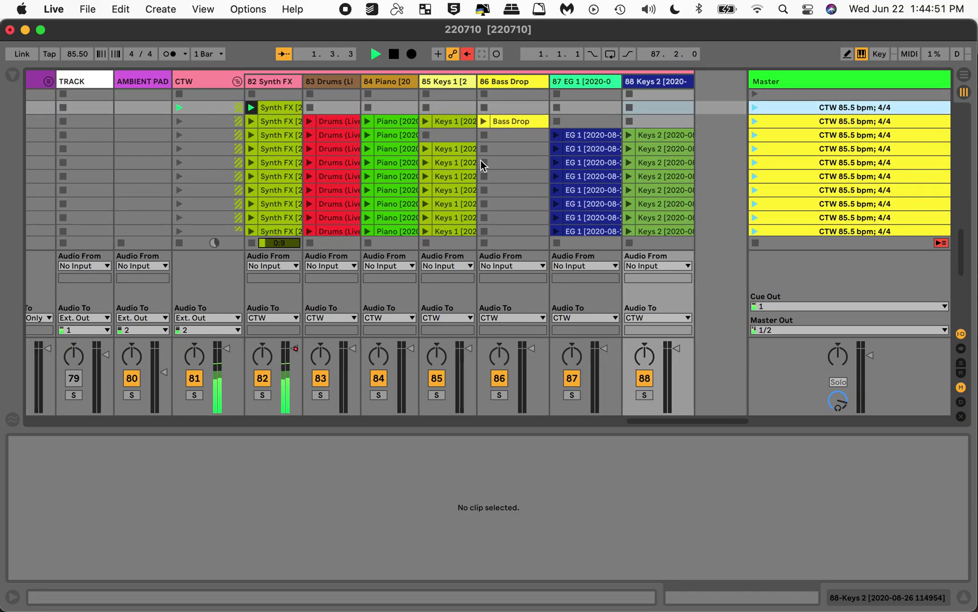
{"action": "scroll", "coordinate": [482, 165], "scroll_direction": "down", "scroll_amount": 3}
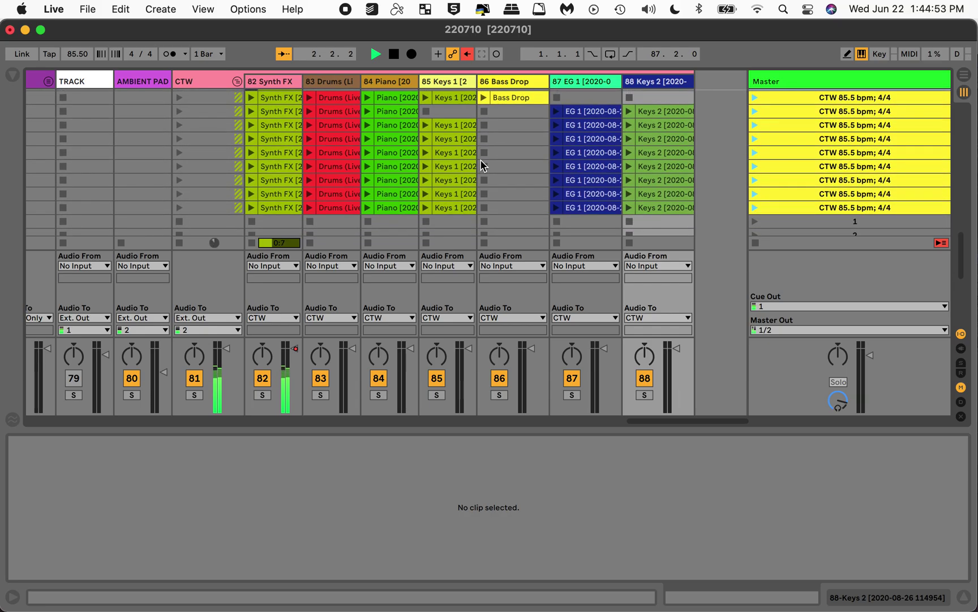
{"action": "scroll", "coordinate": [588, 155], "scroll_direction": "up", "scroll_amount": 5}
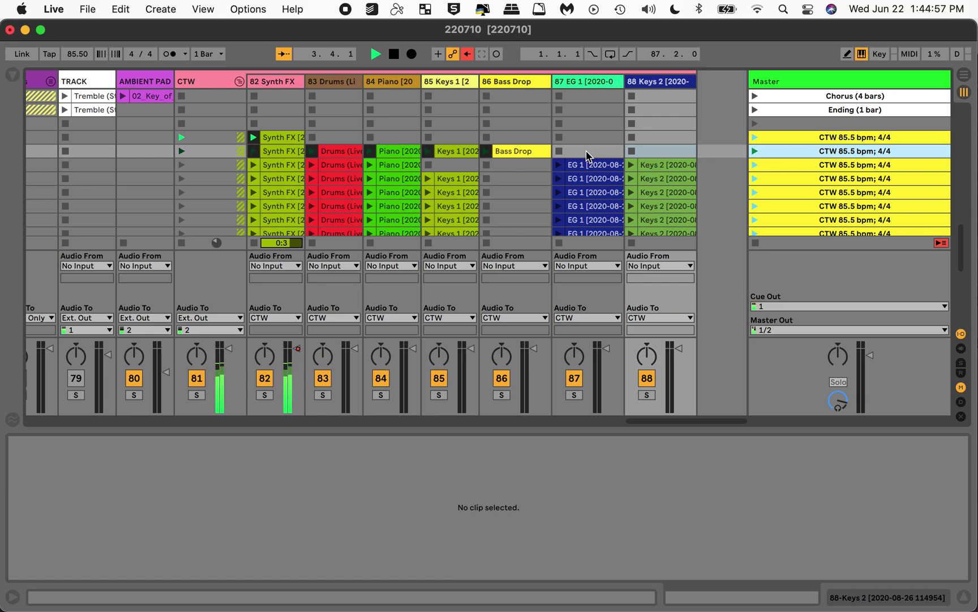
{"action": "scroll", "coordinate": [592, 159], "scroll_direction": "down", "scroll_amount": 5}
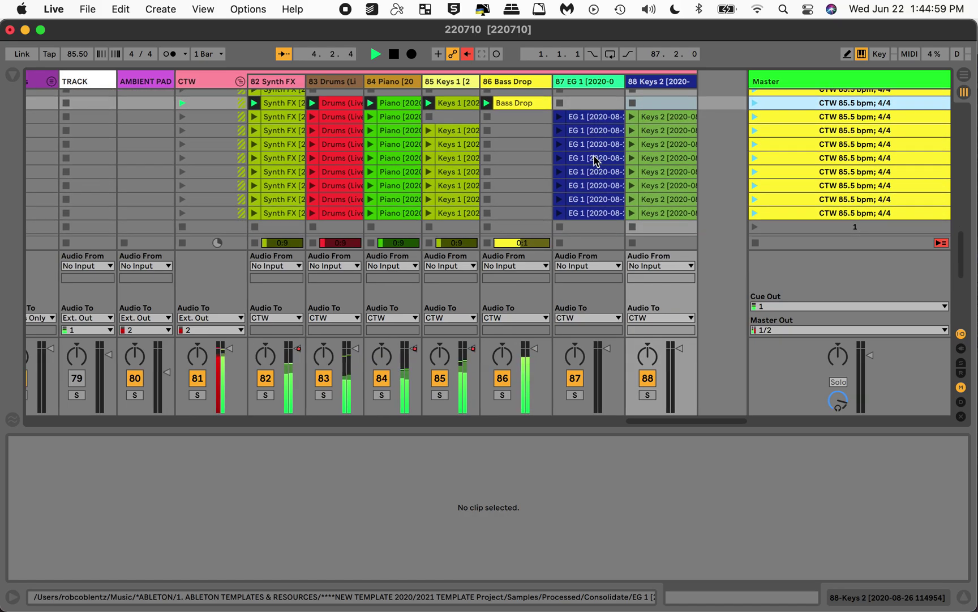
Launch 78 We Praise You-Bethel, step down to Intro (4 bars), then stop playback.
{"action": "scroll", "coordinate": [593, 160], "scroll_direction": "down", "scroll_amount": 4}
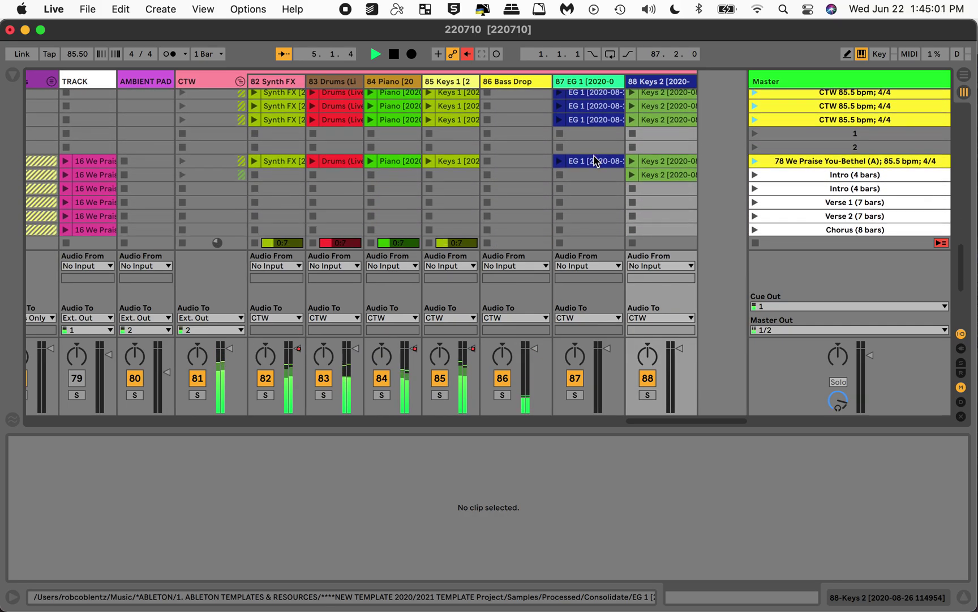
{"action": "left_click", "coordinate": [754, 162]}
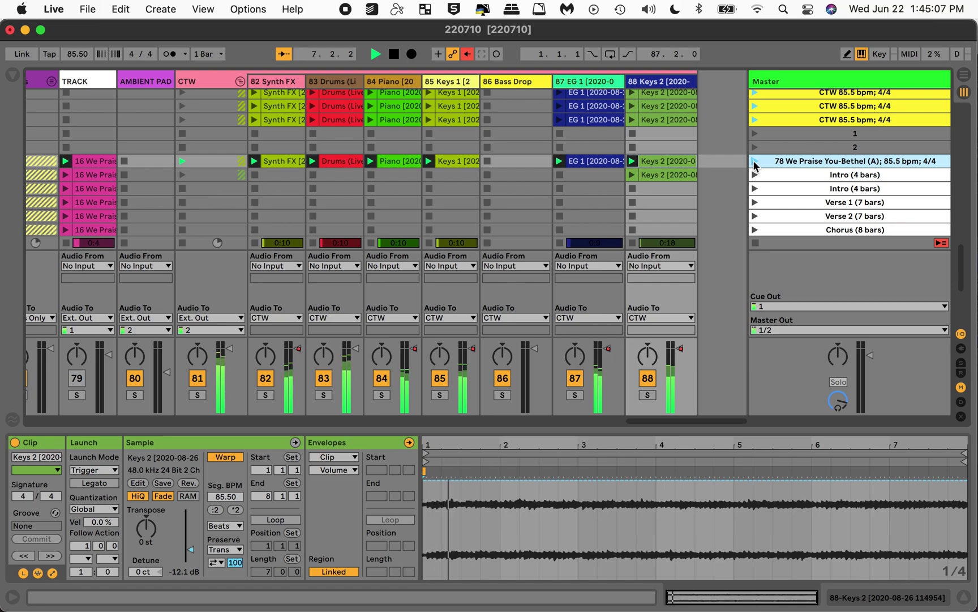
{"action": "key", "text": "Down"}
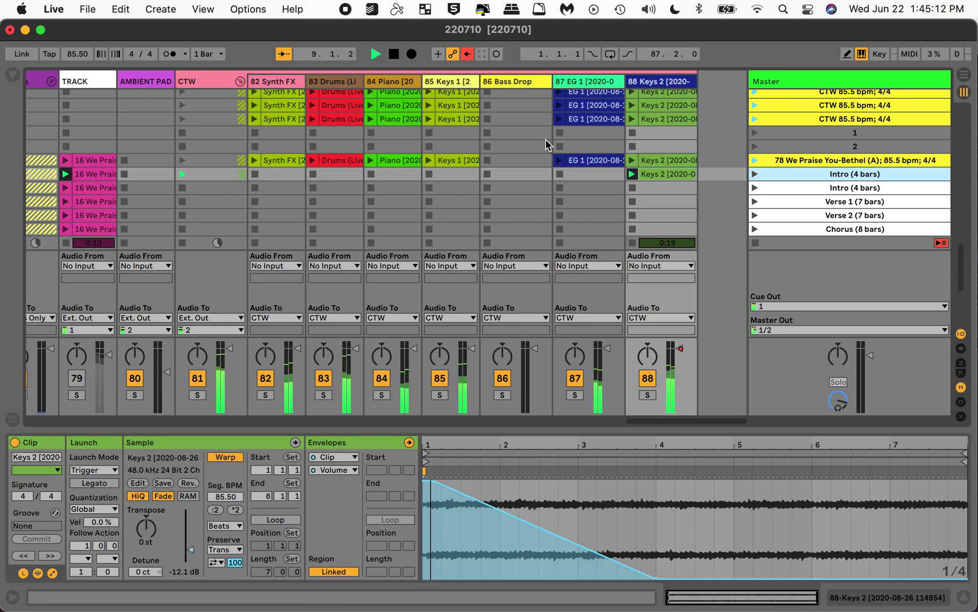
{"action": "left_click", "coordinate": [394, 54]}
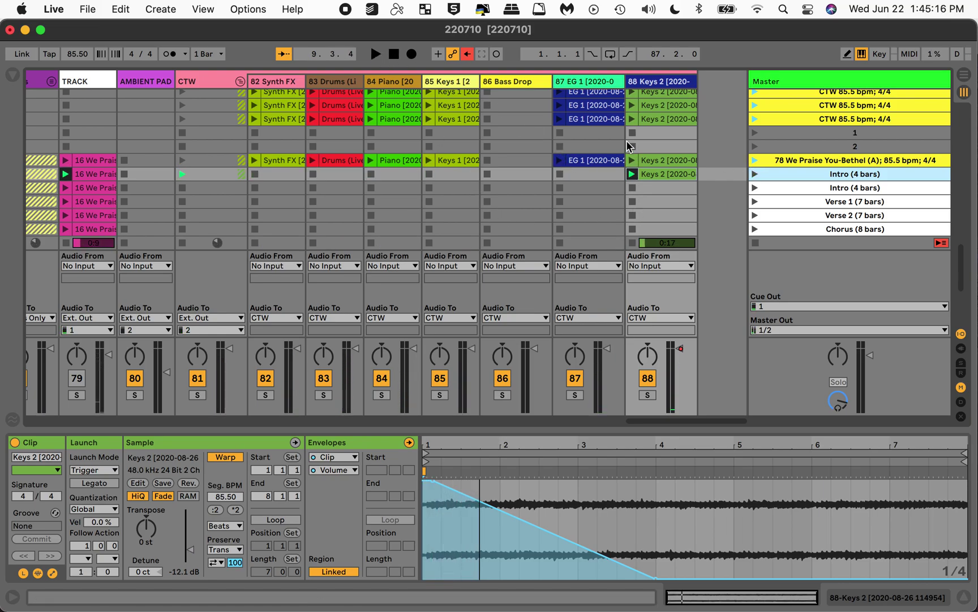
{"action": "scroll", "coordinate": [565, 193], "scroll_direction": "down", "scroll_amount": 15}
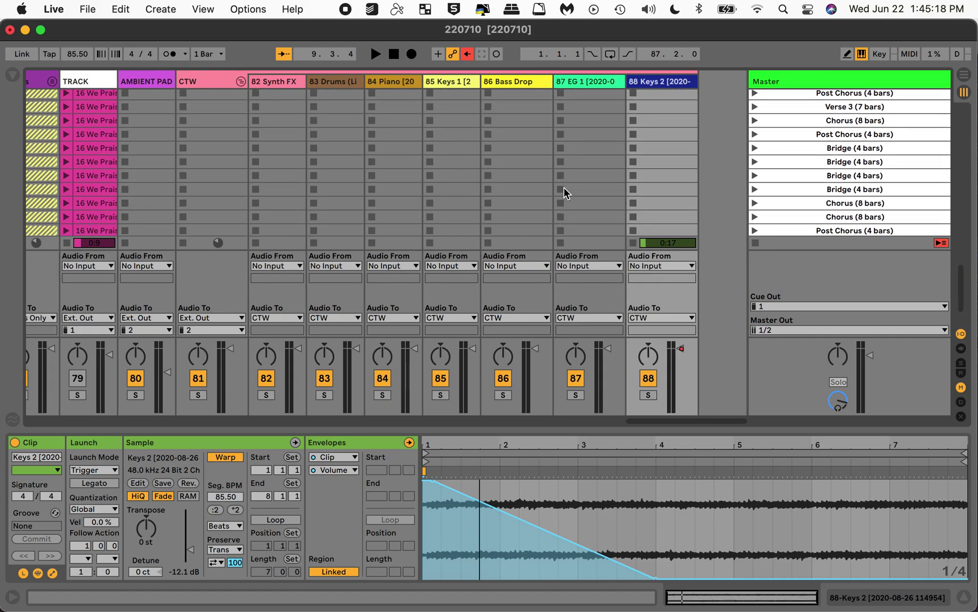
{"action": "scroll", "coordinate": [564, 193], "scroll_direction": "down", "scroll_amount": 20}
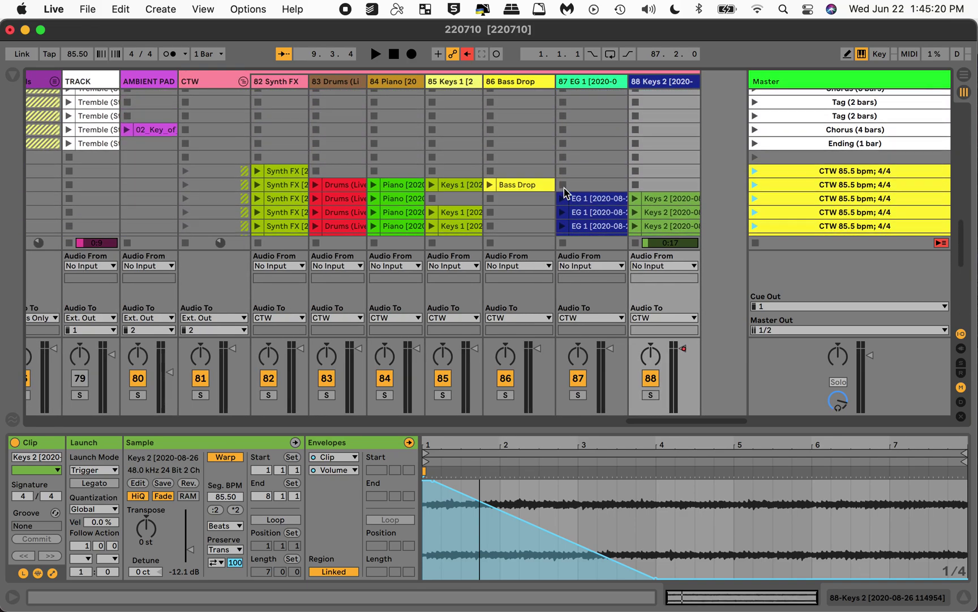
{"action": "scroll", "coordinate": [564, 193], "scroll_direction": "down", "scroll_amount": 10}
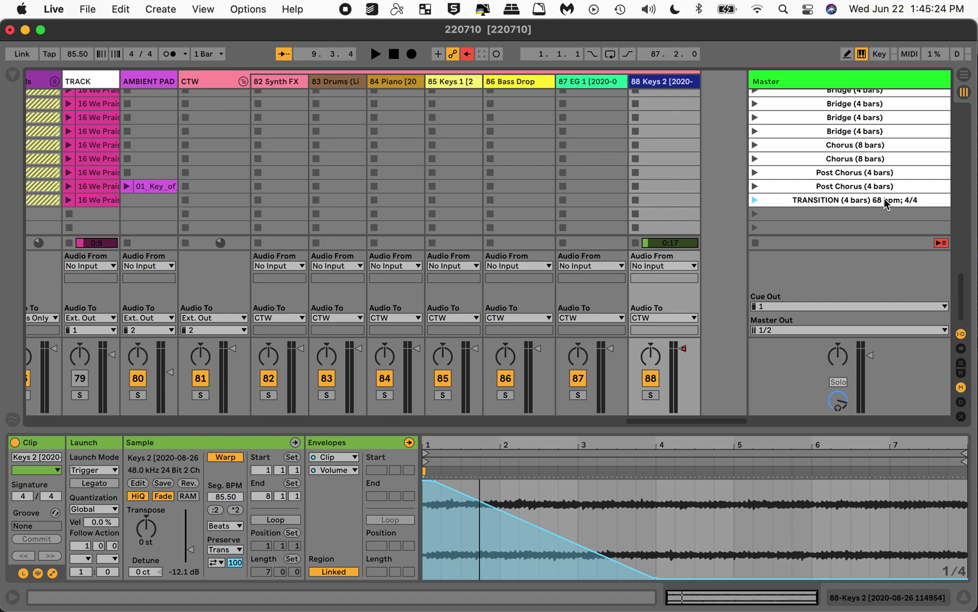
{"action": "scroll", "coordinate": [765, 194], "scroll_direction": "up", "scroll_amount": 4}
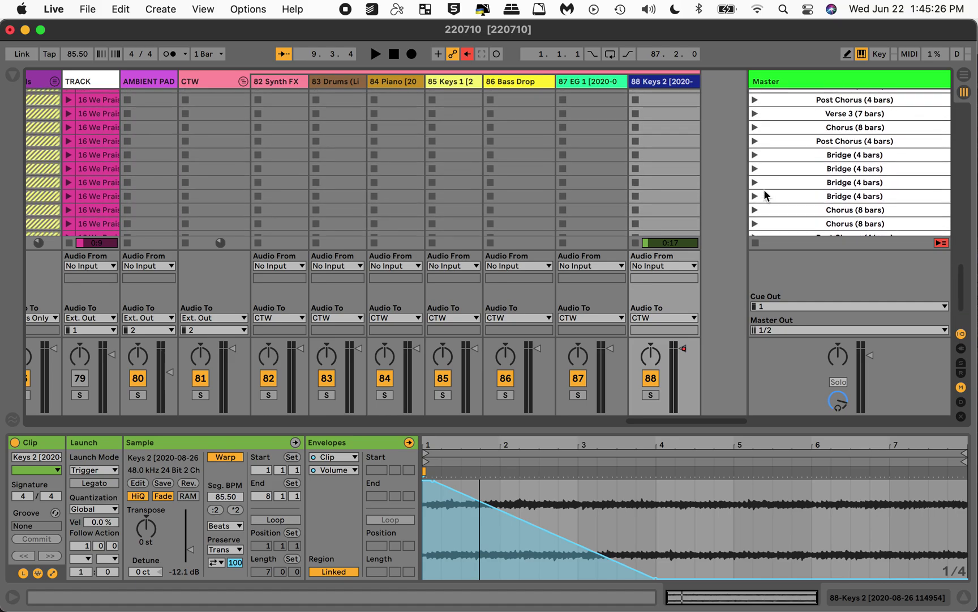
{"action": "scroll", "coordinate": [765, 194], "scroll_direction": "down", "scroll_amount": 4}
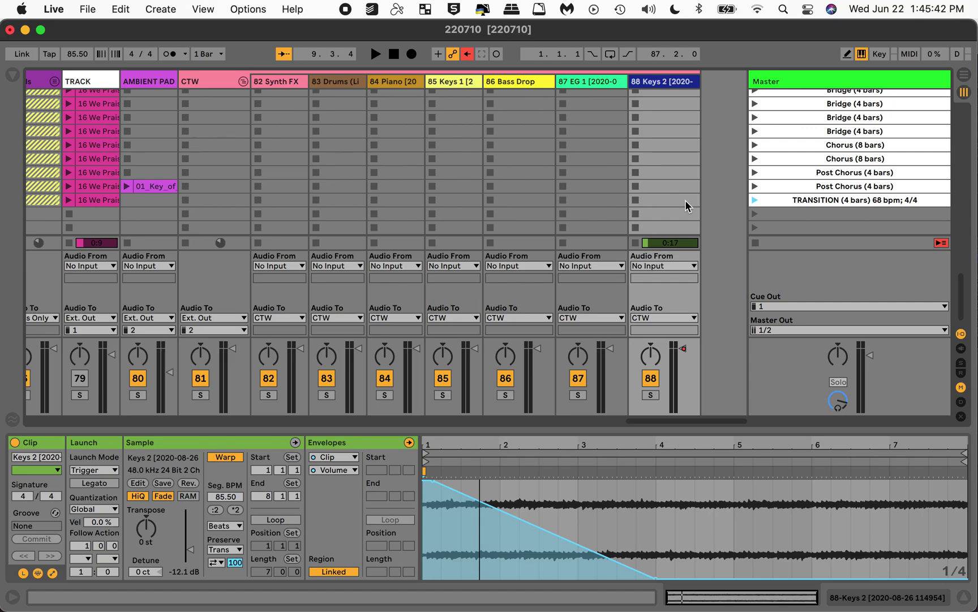
{"action": "scroll", "coordinate": [668, 194], "scroll_direction": "up", "scroll_amount": 10}
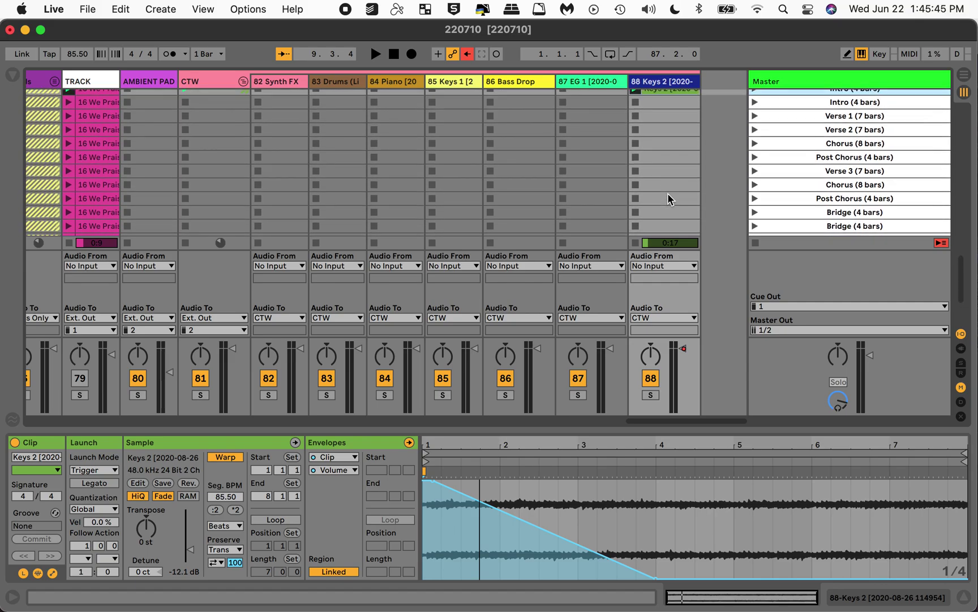
{"action": "scroll", "coordinate": [668, 194], "scroll_direction": "up", "scroll_amount": 8}
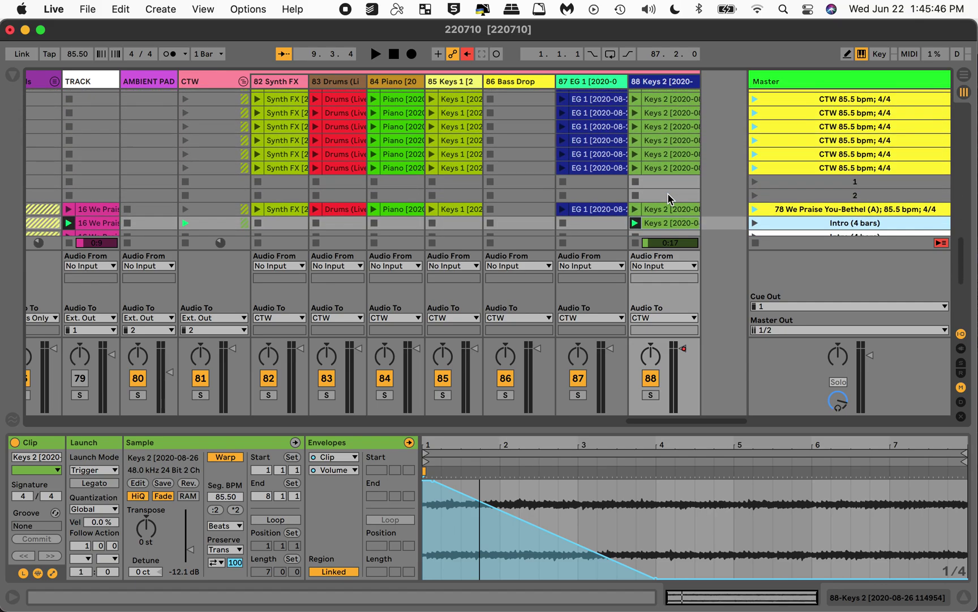
{"action": "scroll", "coordinate": [668, 194], "scroll_direction": "down", "scroll_amount": 1}
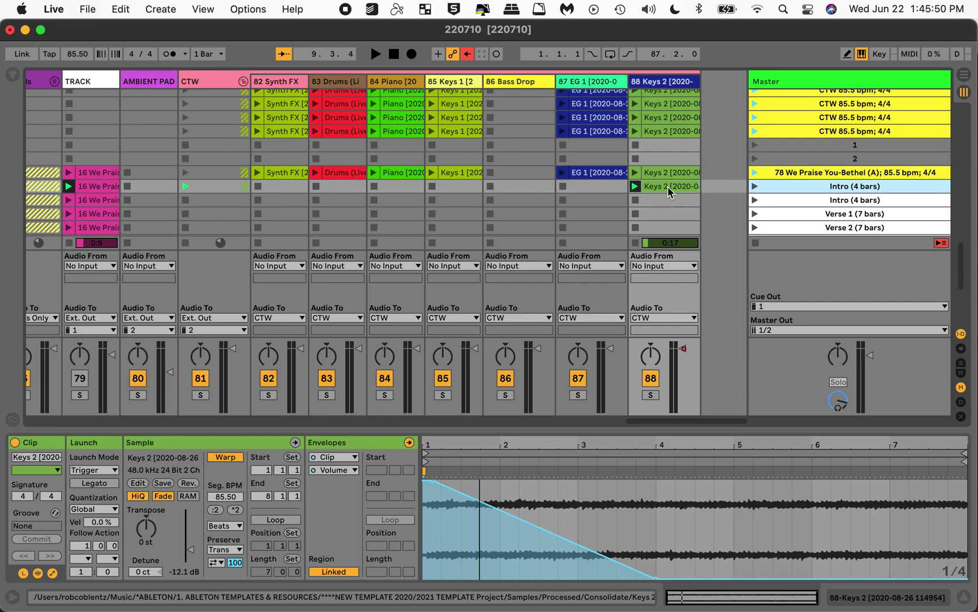
{"action": "key", "text": "Up"}
{"action": "key", "text": "Return"}
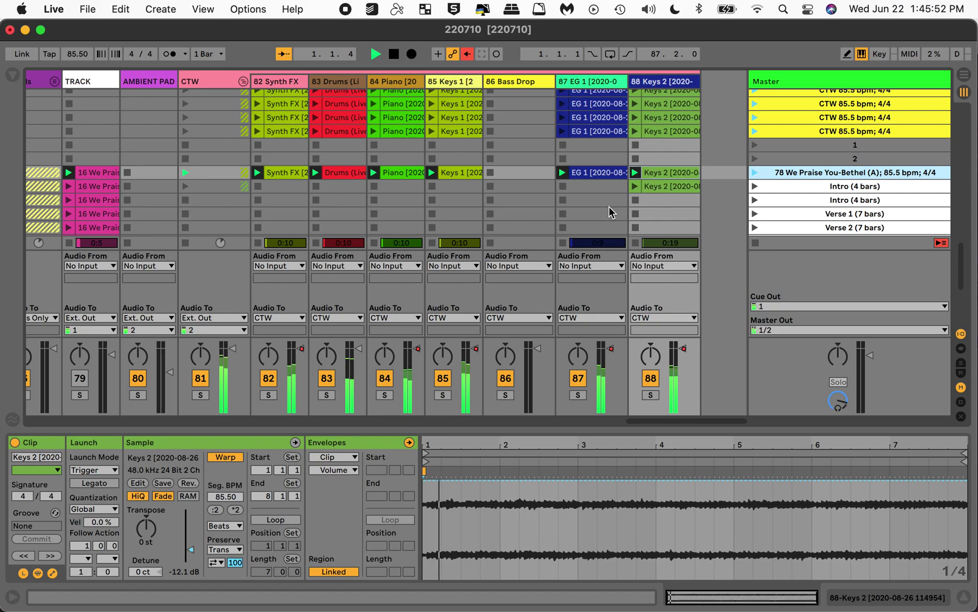
{"action": "left_click", "coordinate": [754, 186]}
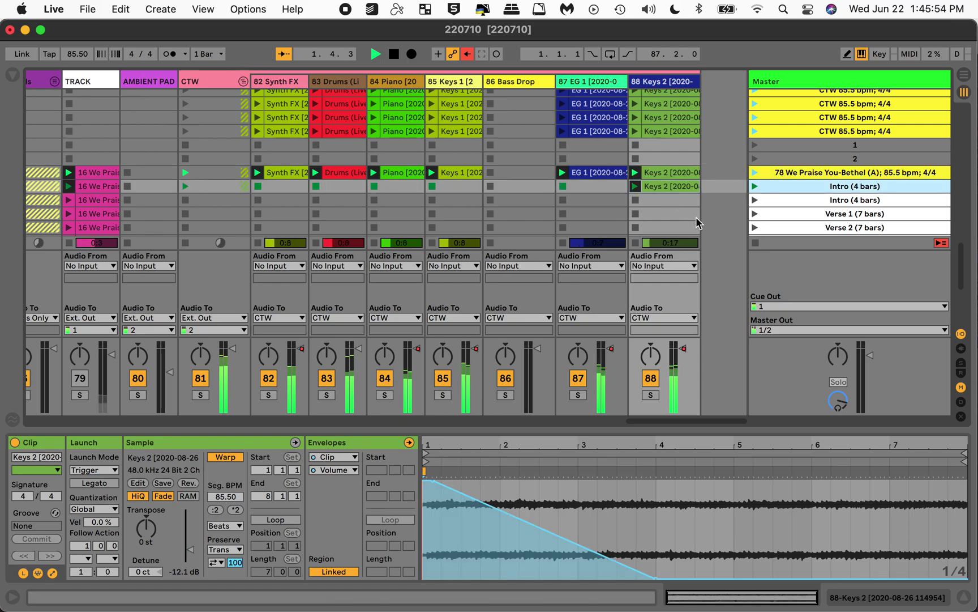
{"action": "left_click", "coordinate": [394, 55]}
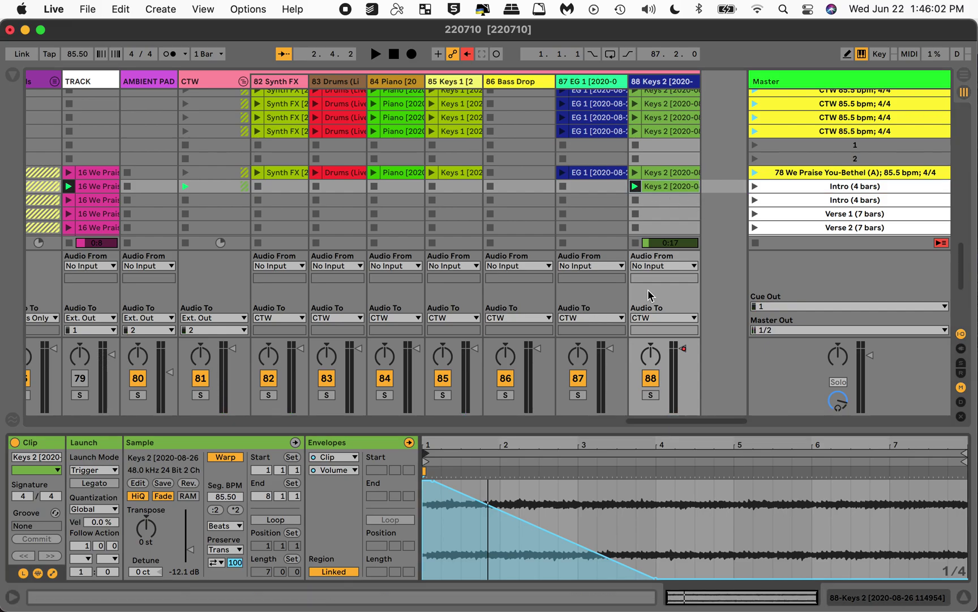
{"action": "left_click", "coordinate": [343, 470]}
{"action": "left_click", "coordinate": [343, 470]}
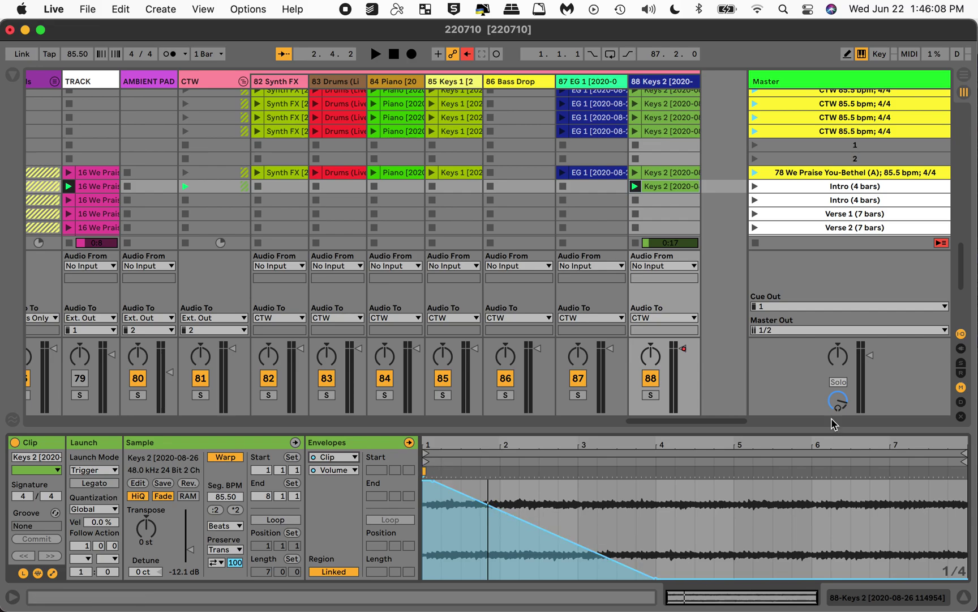
{"action": "scroll", "coordinate": [769, 184], "scroll_direction": "down", "scroll_amount": 2}
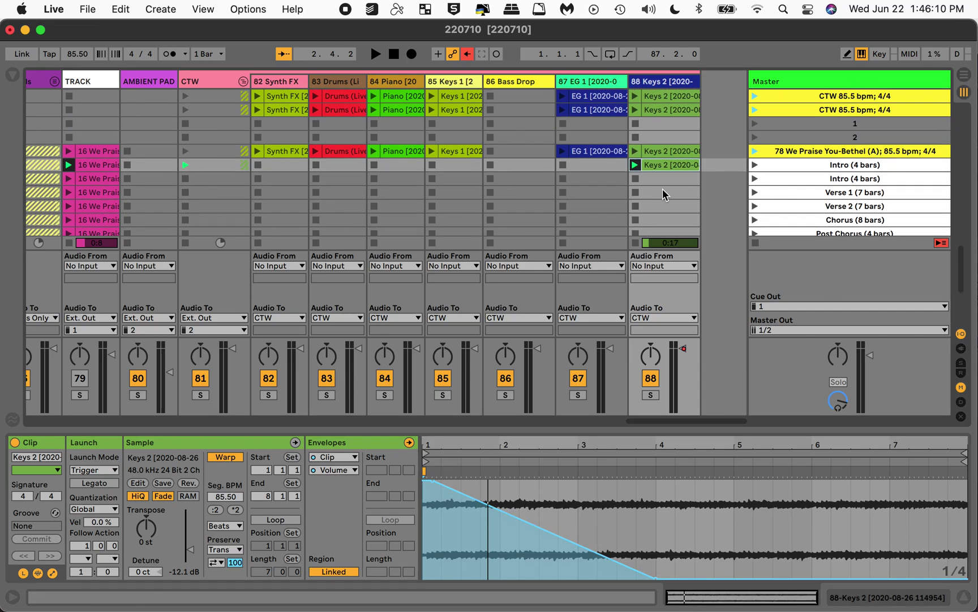
{"action": "scroll", "coordinate": [662, 188], "scroll_direction": "up", "scroll_amount": 5}
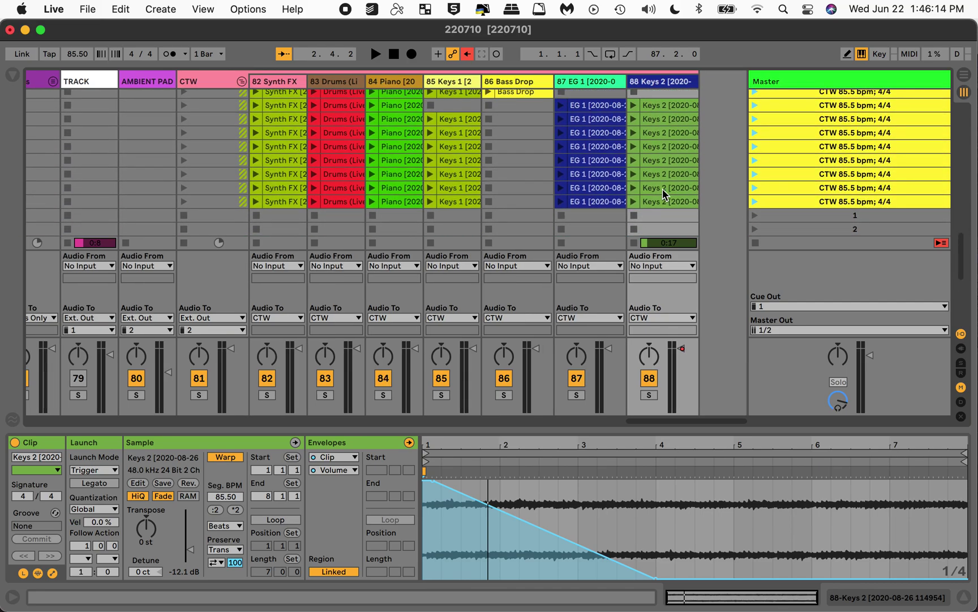
{"action": "scroll", "coordinate": [663, 188], "scroll_direction": "up", "scroll_amount": 3}
{"action": "scroll", "coordinate": [663, 188], "scroll_direction": "down", "scroll_amount": 2}
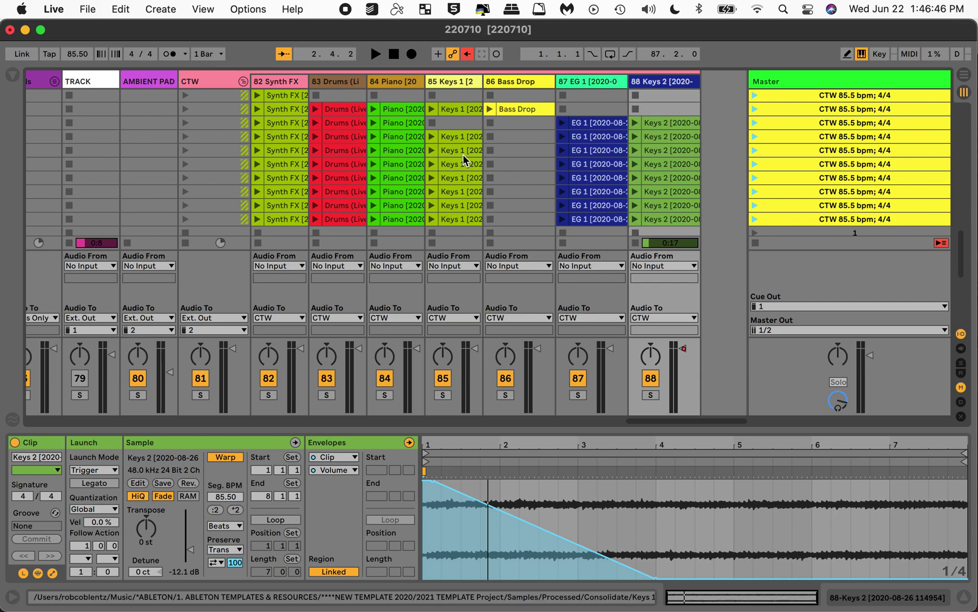
{"action": "scroll", "coordinate": [479, 180], "scroll_direction": "up", "scroll_amount": 1}
{"action": "scroll", "coordinate": [479, 180], "scroll_direction": "right", "scroll_amount": 1}
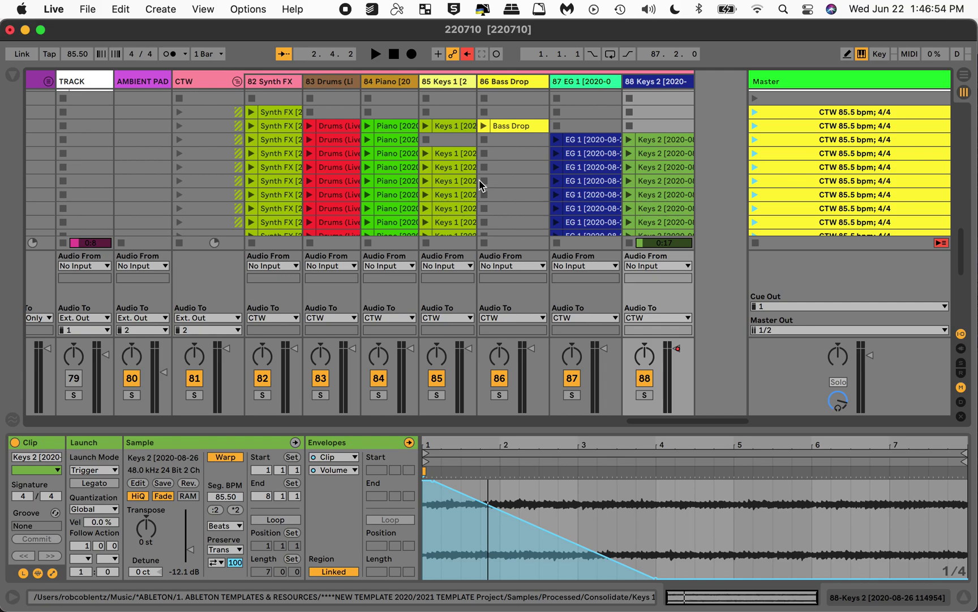
{"action": "scroll", "coordinate": [479, 186], "scroll_direction": "down", "scroll_amount": 1}
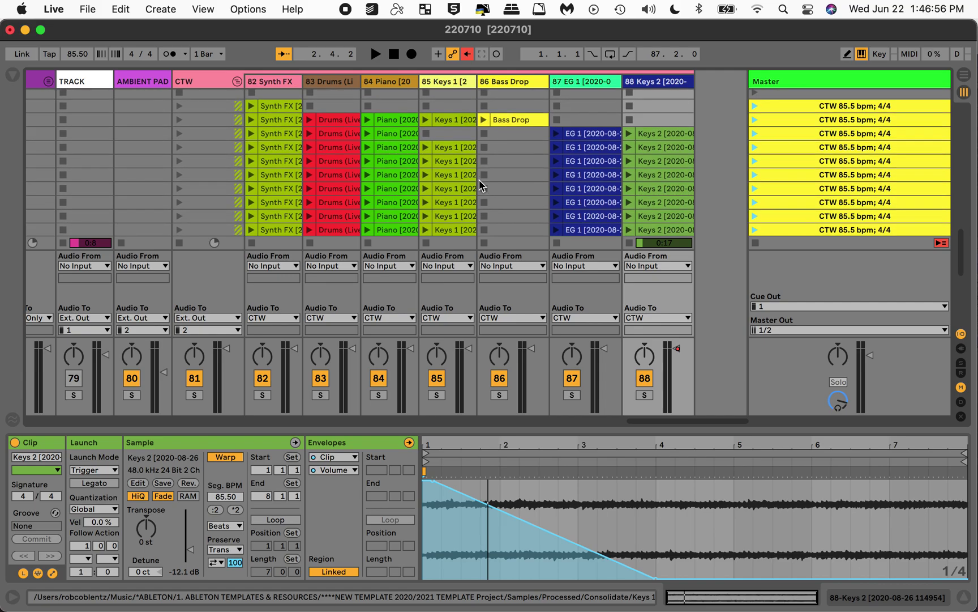